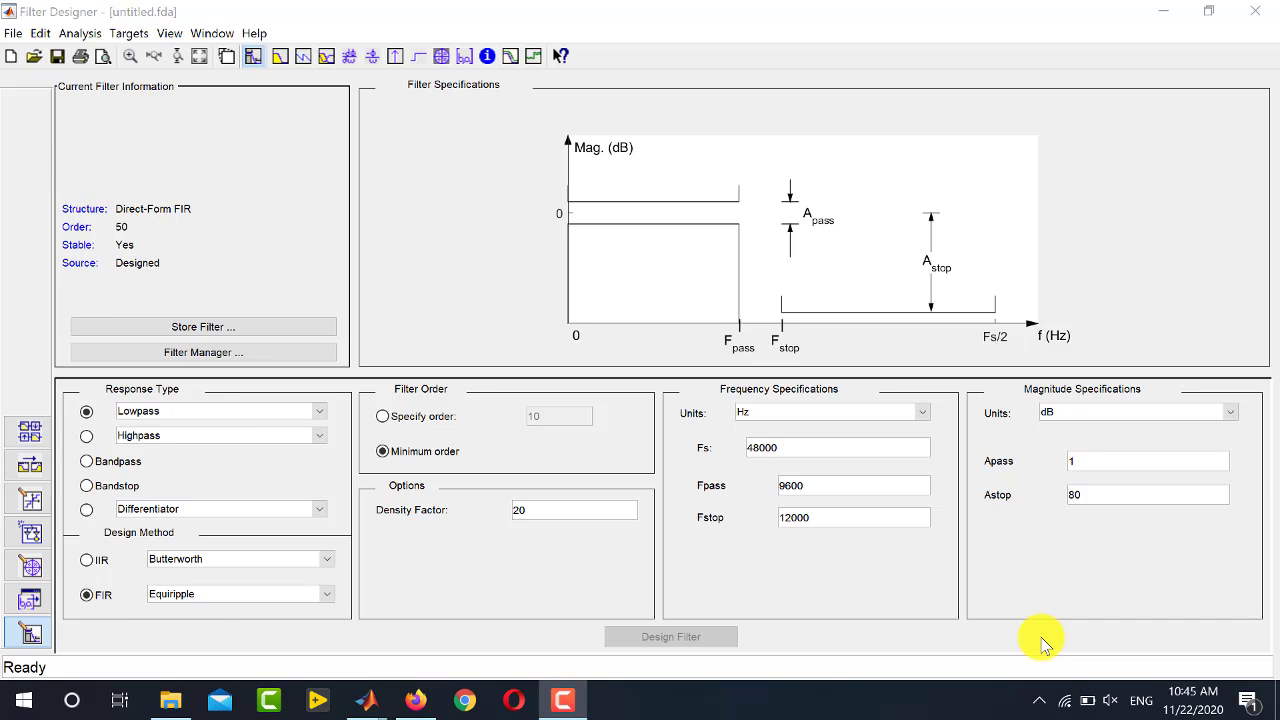
Step: Switch to the main MATLAB window and launch Filter Designer with the filterDesigner command
{"action": "key", "text": "alt+Tab"}
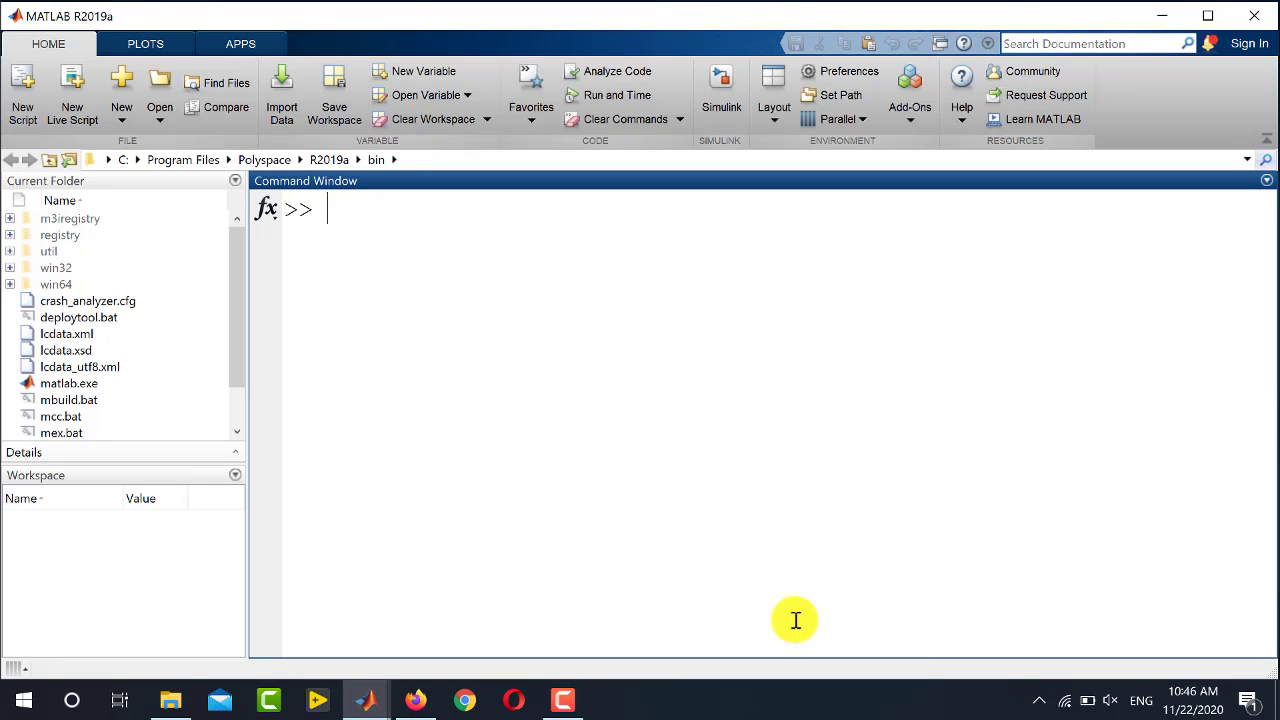
{"action": "type", "text": "filterDesig"}
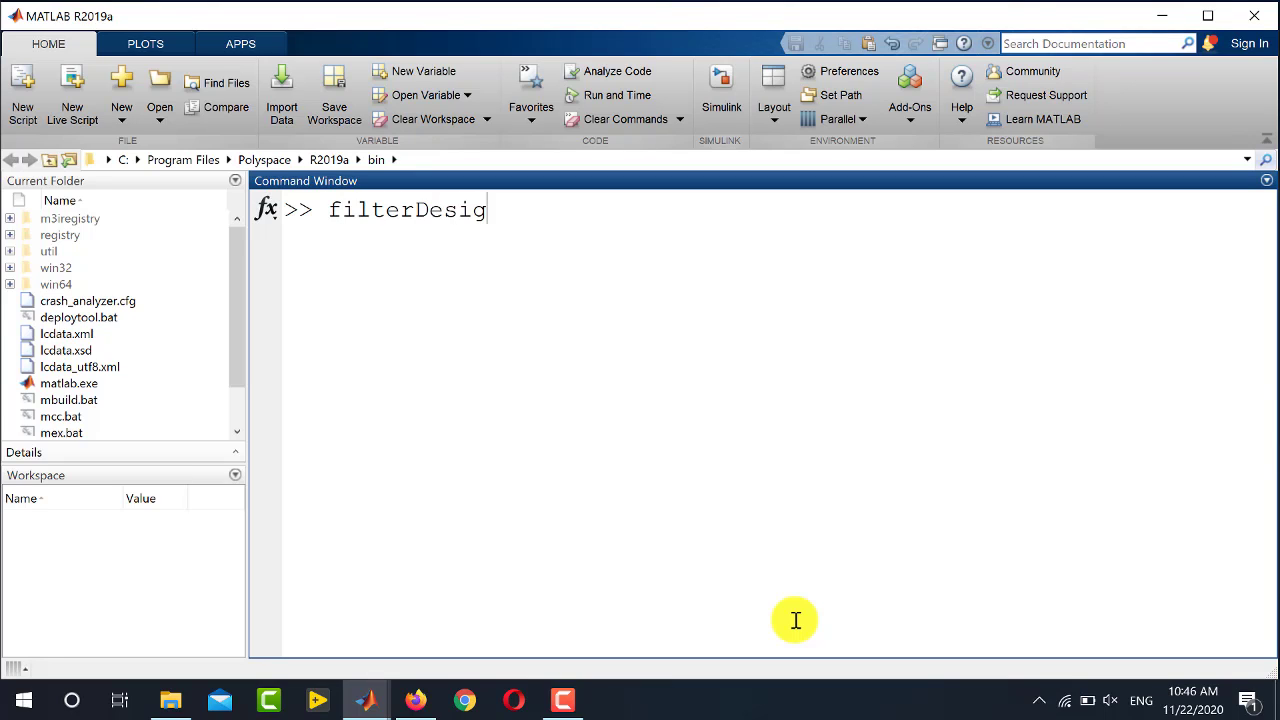
{"action": "type", "text": "ner"}
{"action": "key", "text": "Return"}
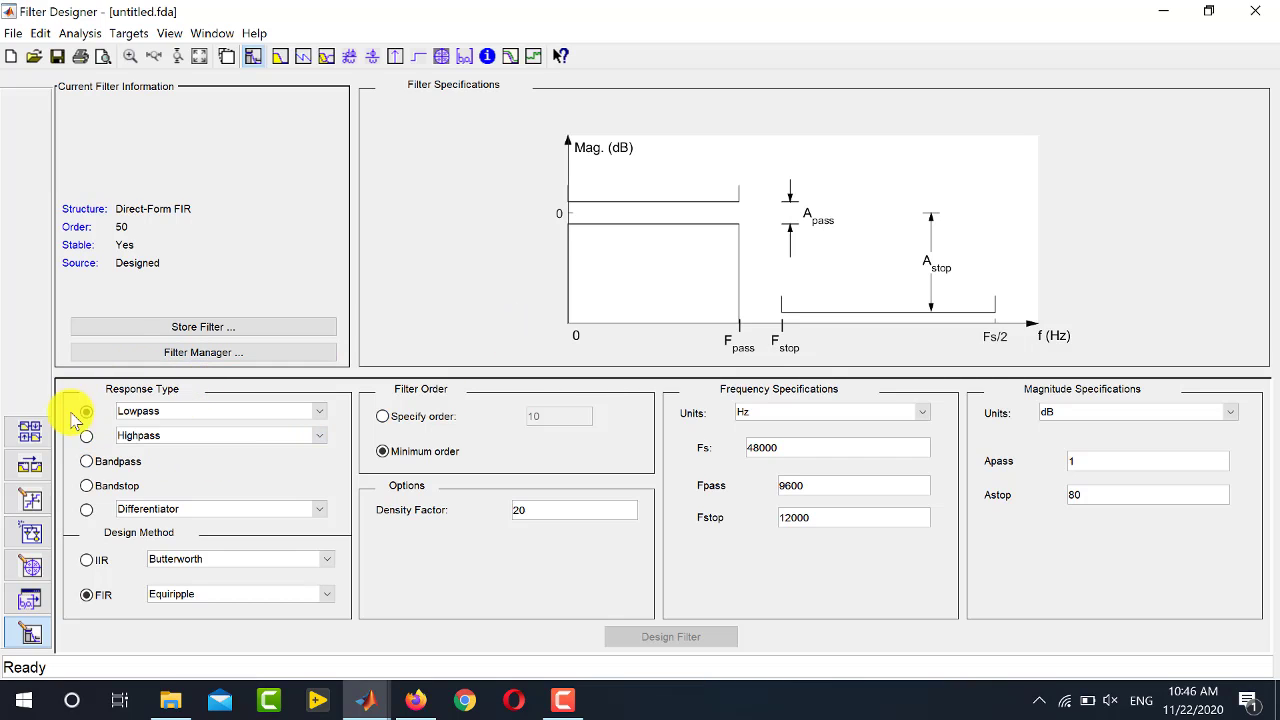
Step: Review the variants offered for the lowpass, highpass and differentiator response types, and choose the Lowpass response type
{"action": "left_click", "coordinate": [180, 415]}
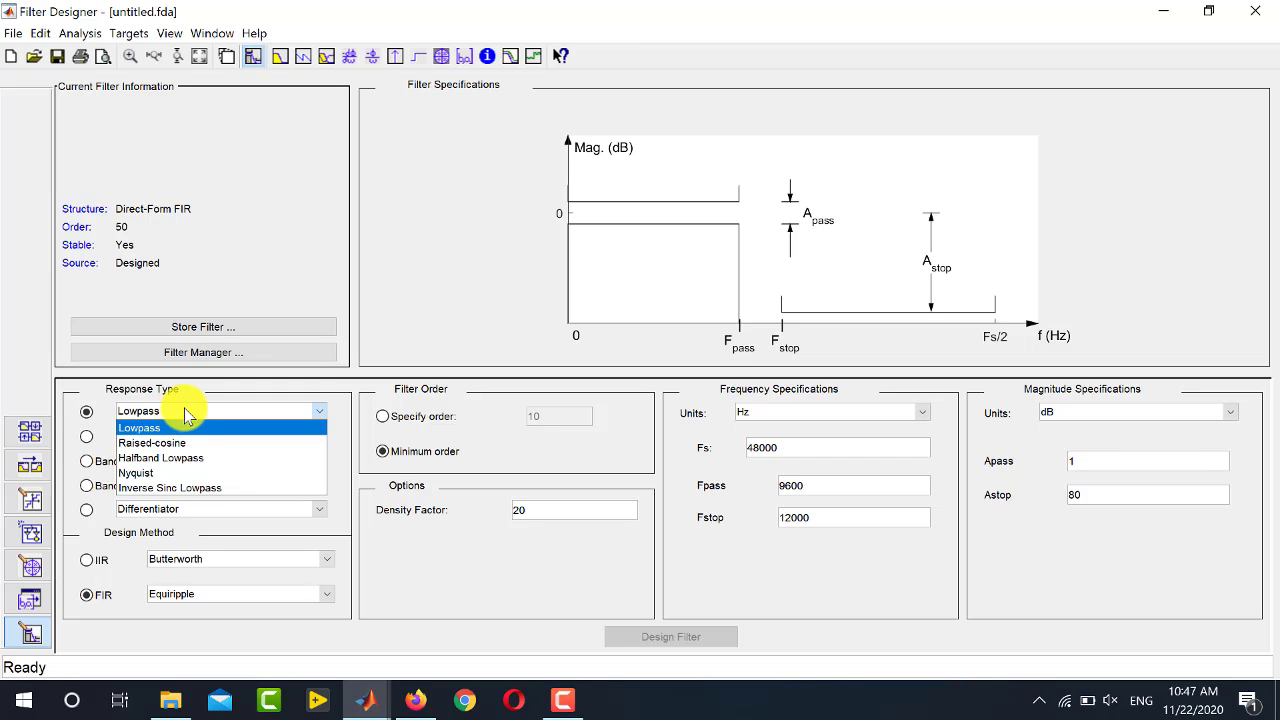
{"action": "left_click", "coordinate": [177, 415]}
{"action": "left_click", "coordinate": [177, 435]}
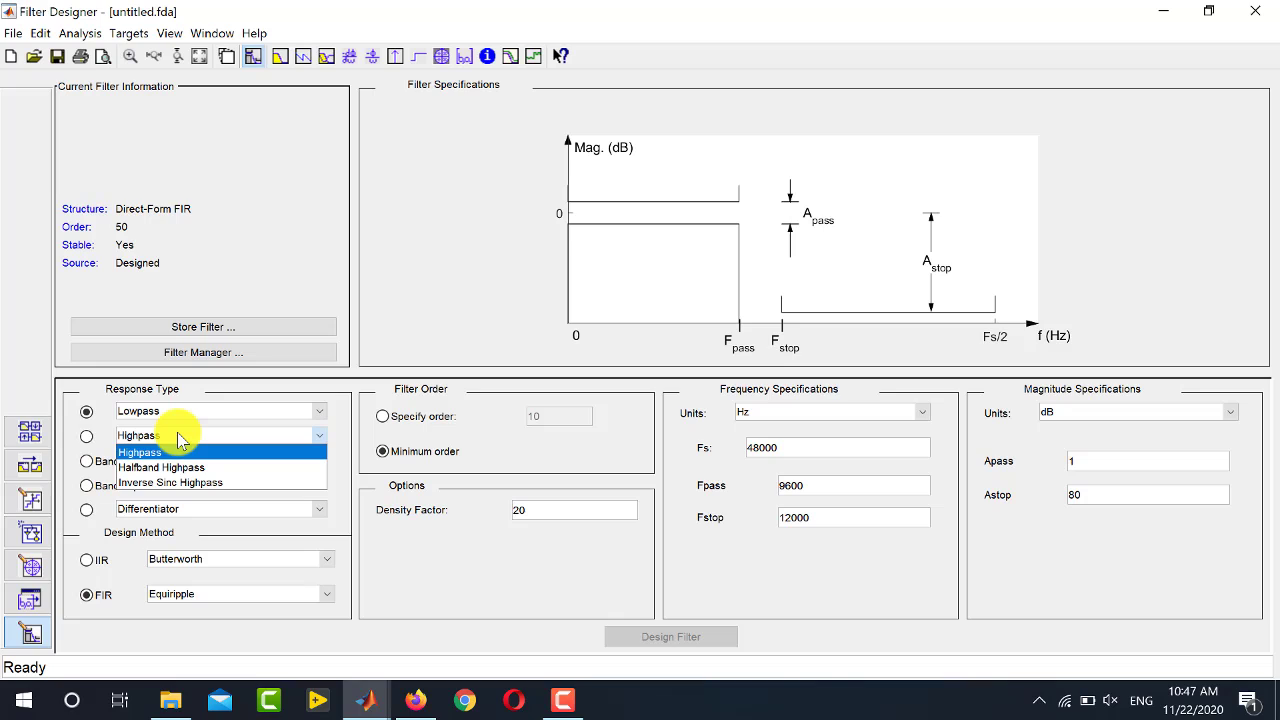
{"action": "left_click", "coordinate": [178, 434]}
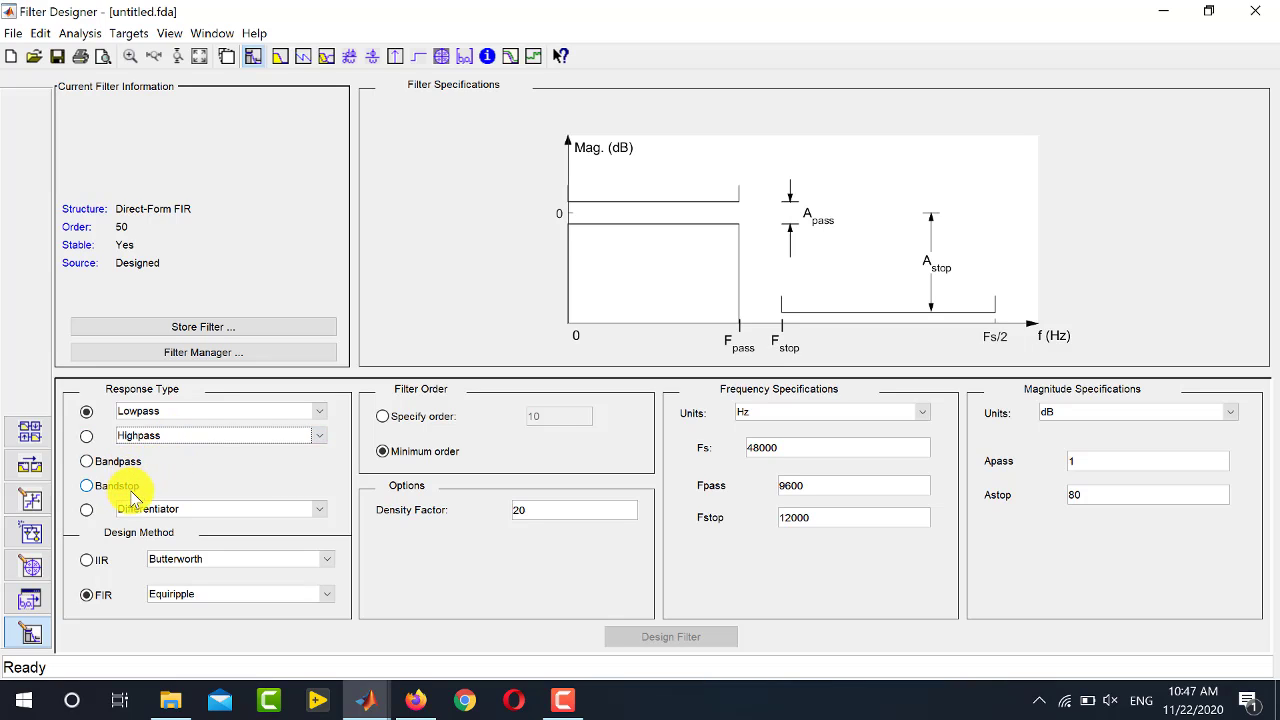
{"action": "left_click", "coordinate": [152, 510]}
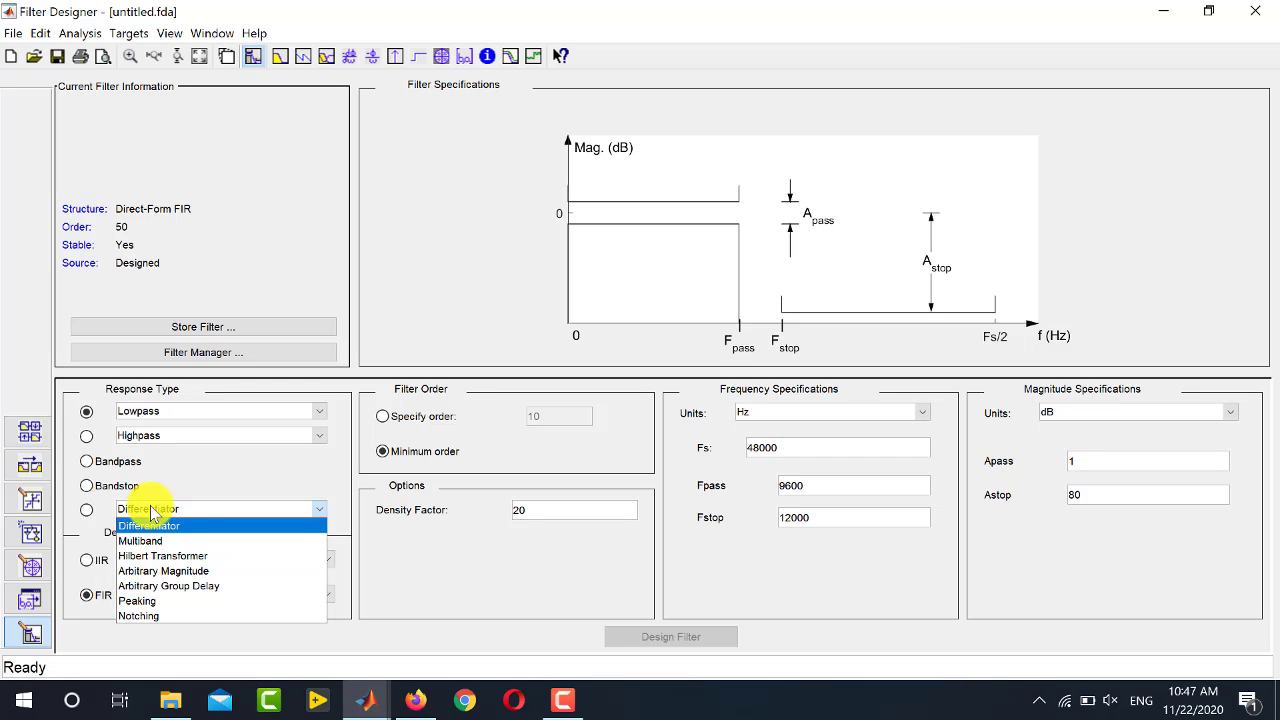
{"action": "left_click", "coordinate": [150, 511]}
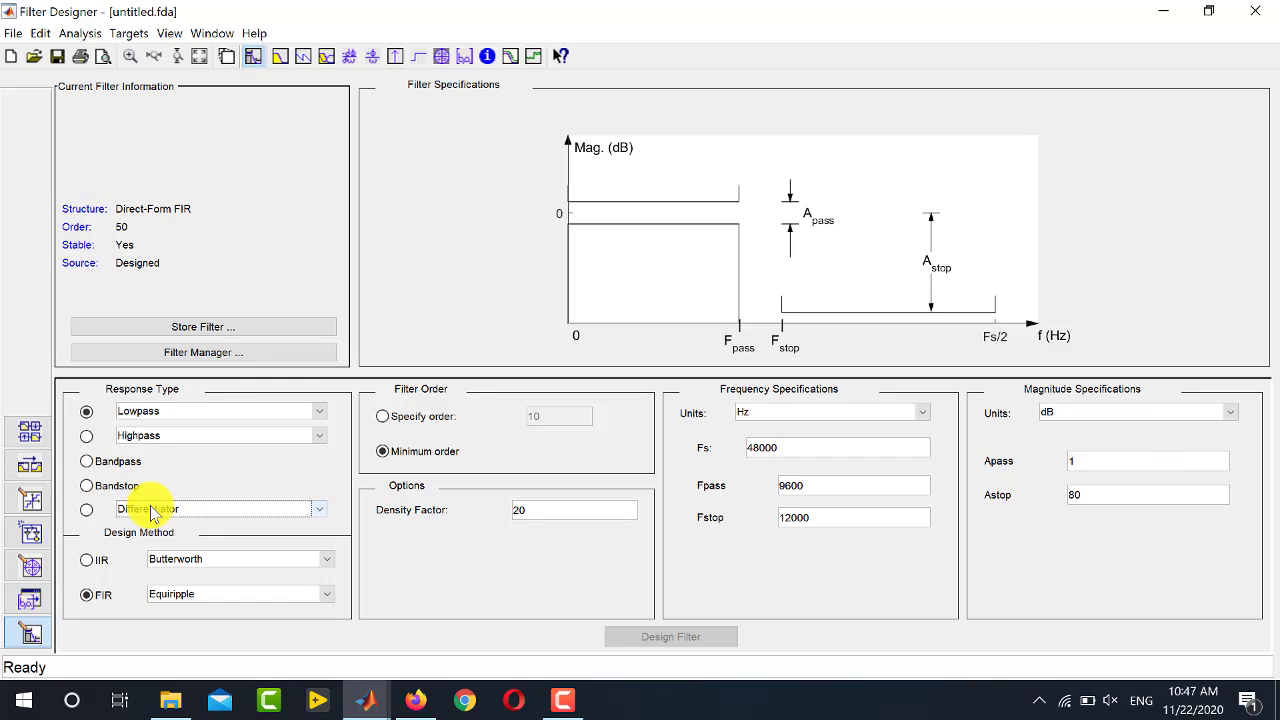
{"action": "left_click", "coordinate": [87, 413]}
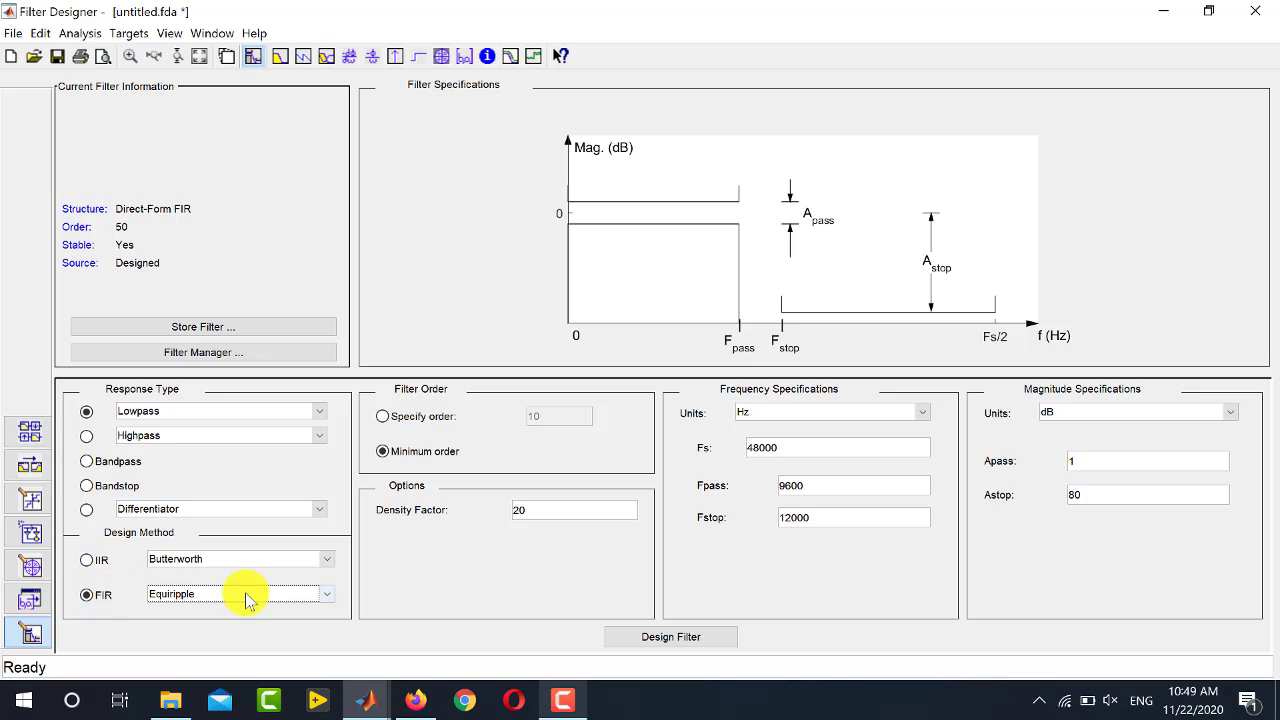
Step: Examine the available FIR and IIR design methods, leaving FIR Equiripple selected
{"action": "left_click", "coordinate": [247, 596]}
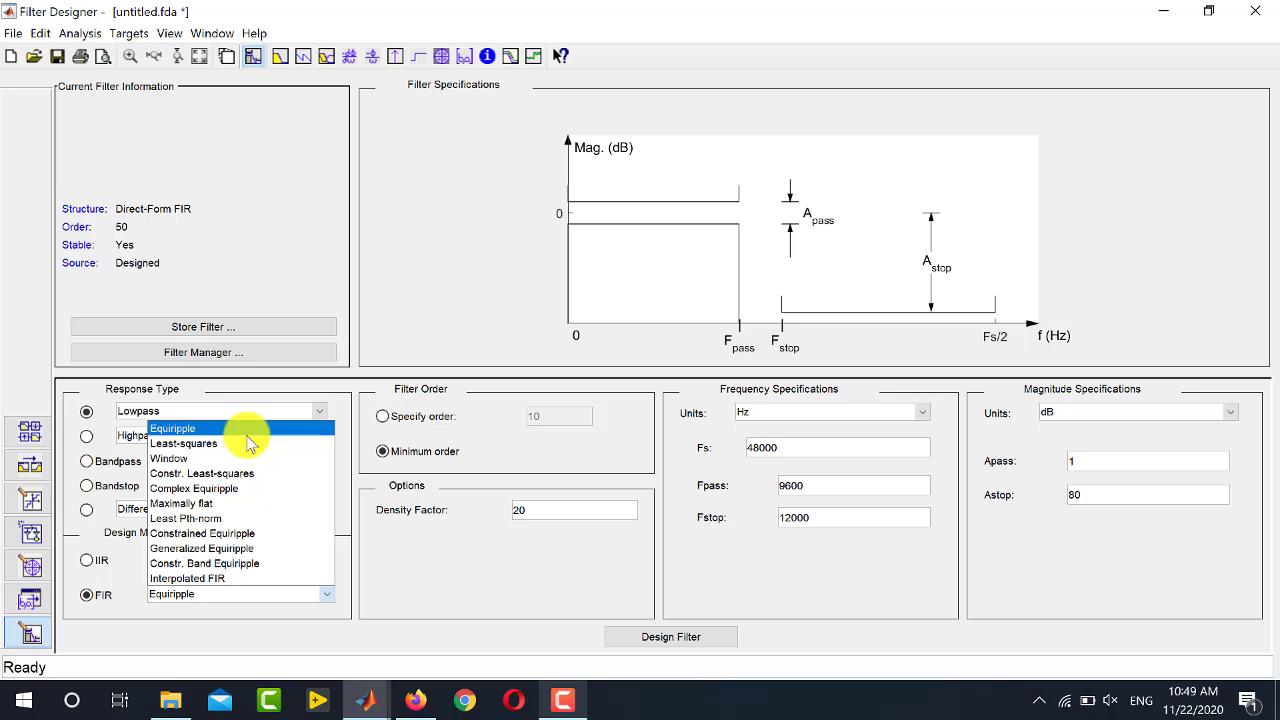
{"action": "key", "text": "Escape"}
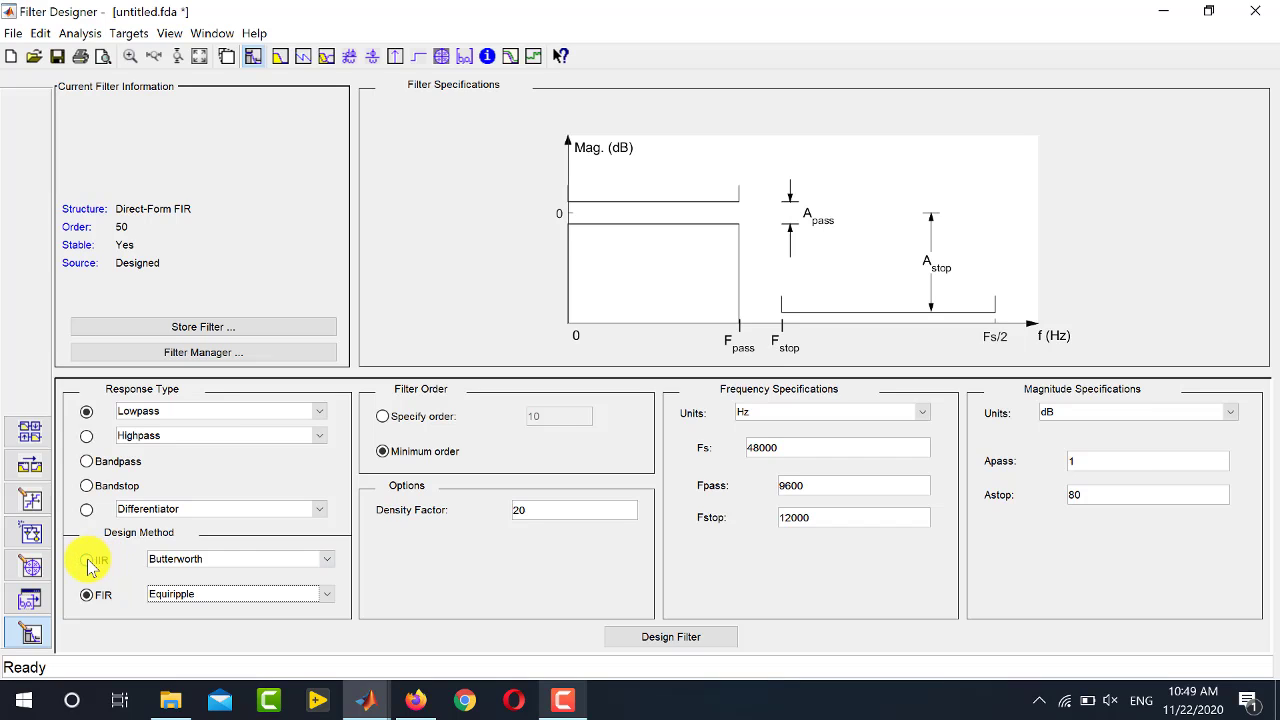
{"action": "left_click", "coordinate": [218, 557]}
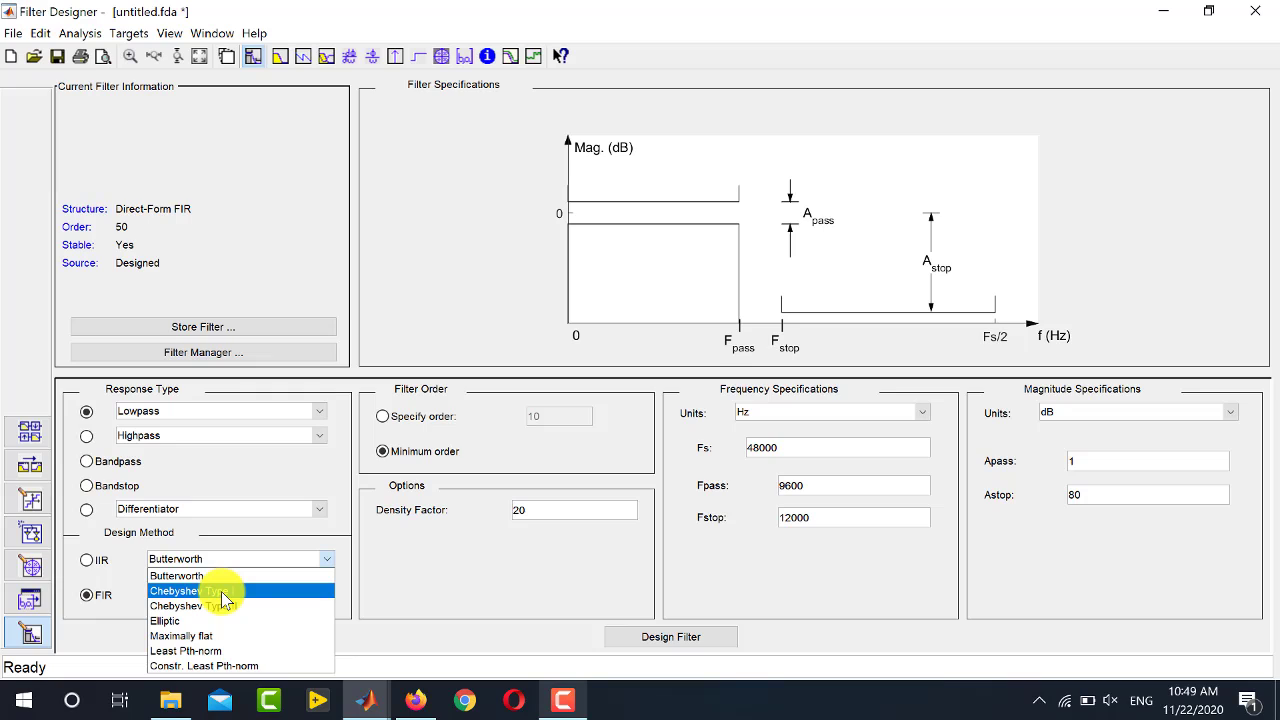
{"action": "left_click", "coordinate": [103, 622]}
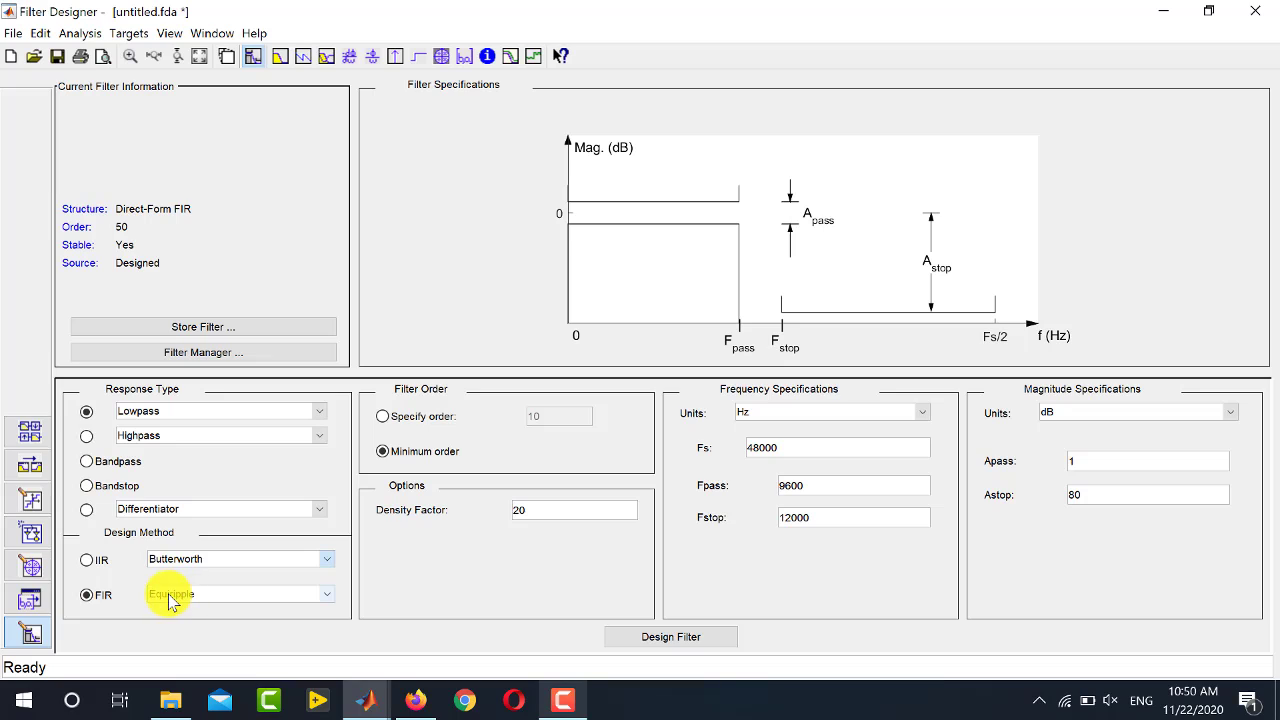
{"action": "left_click", "coordinate": [88, 600]}
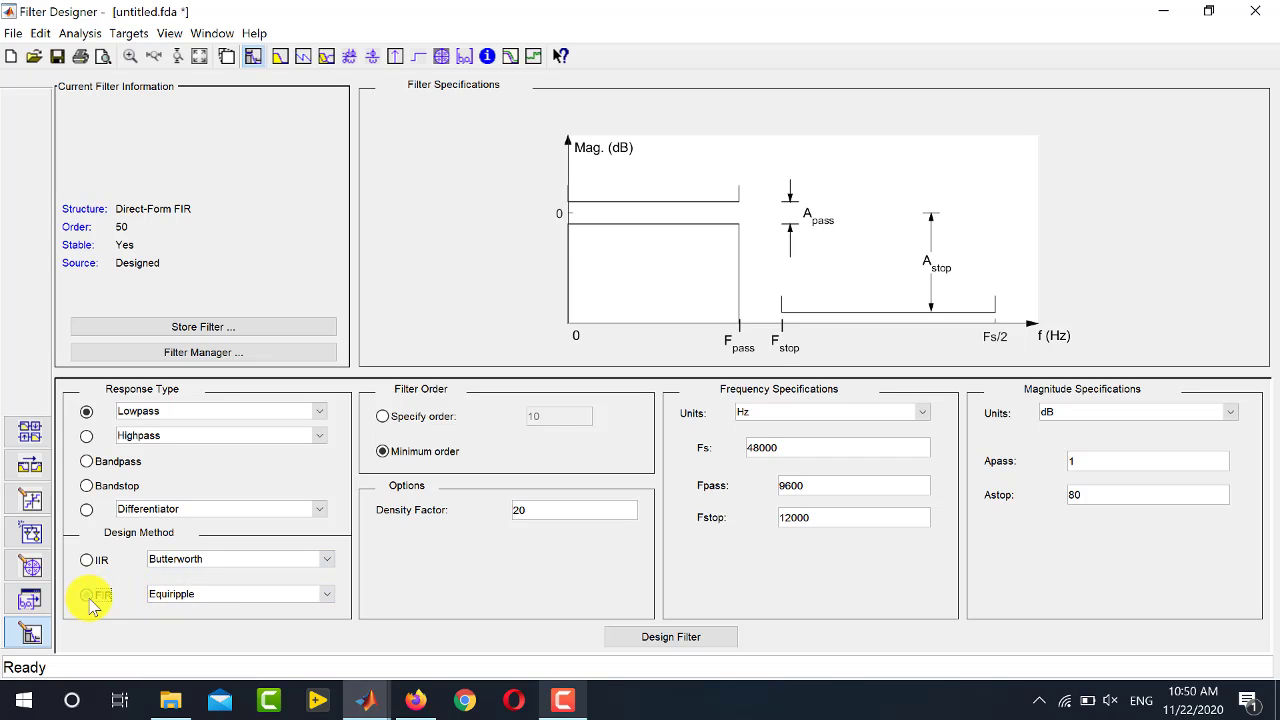
{"action": "left_click", "coordinate": [203, 598]}
{"action": "left_click", "coordinate": [206, 595]}
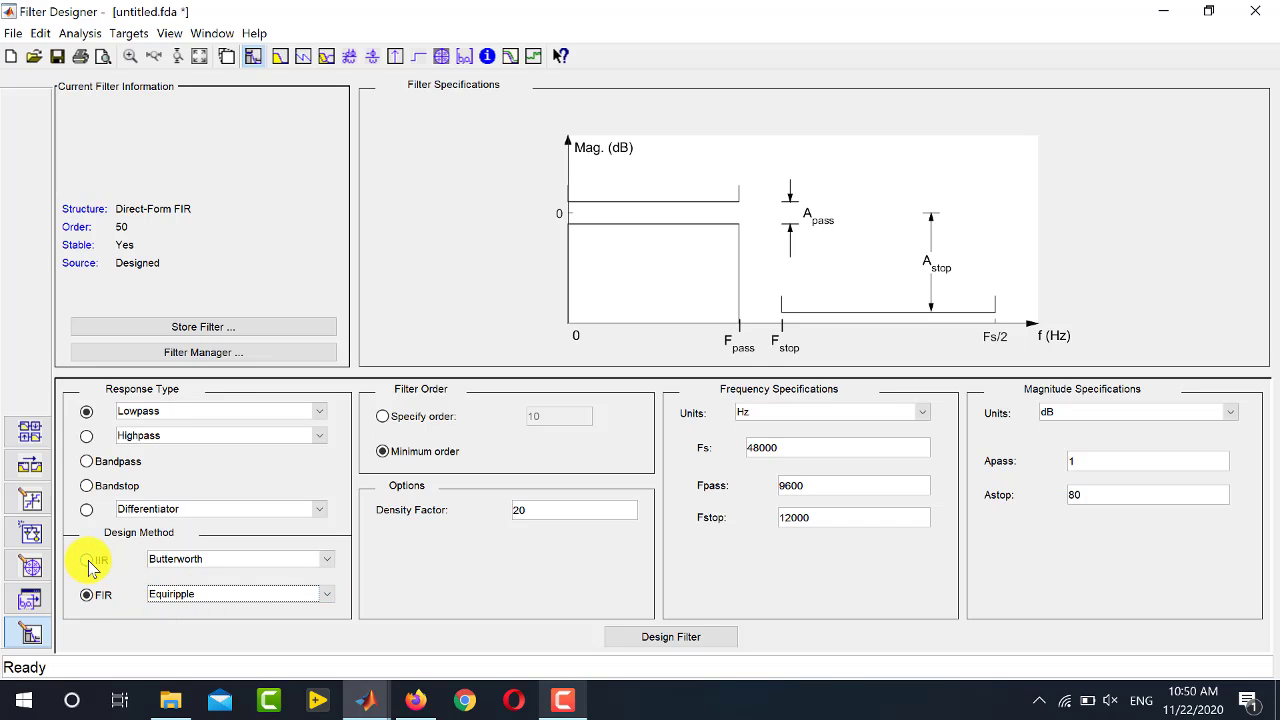
{"action": "left_click", "coordinate": [218, 560]}
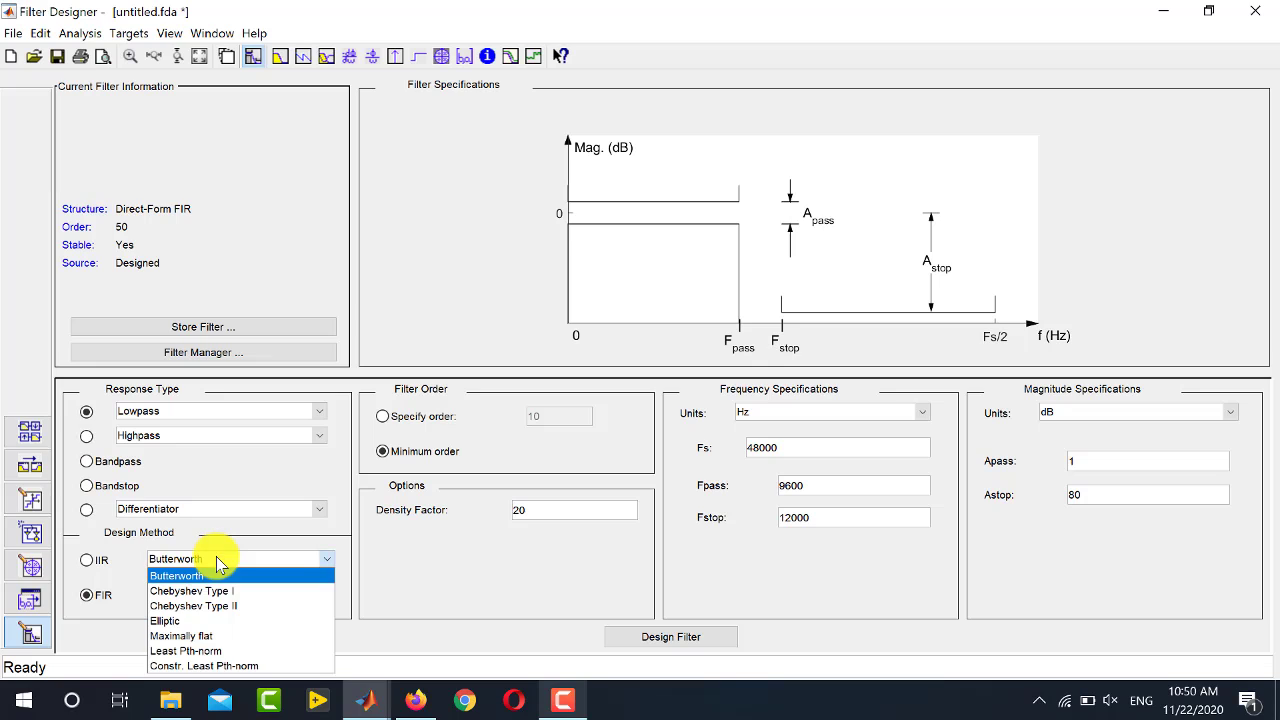
{"action": "left_click", "coordinate": [348, 545]}
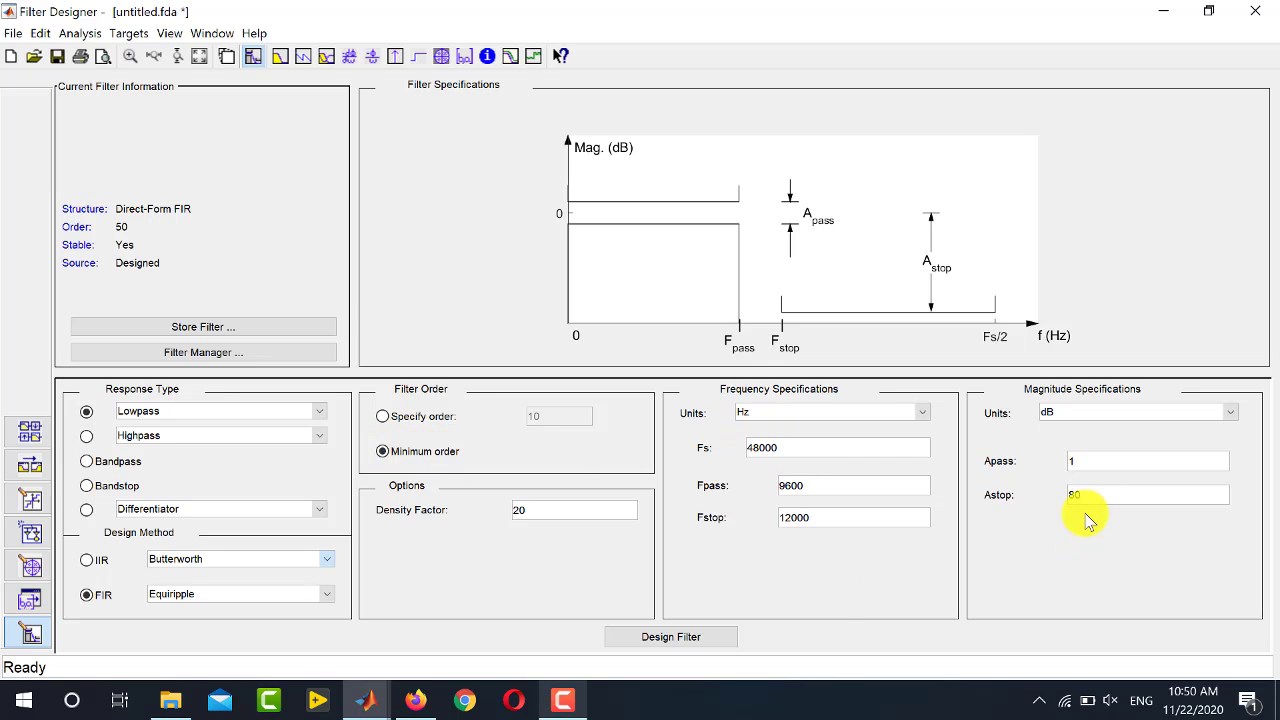
Step: Try the Specify order option for the filter order, and return to Minimum order
{"action": "left_click", "coordinate": [386, 421]}
{"action": "left_click_drag", "start_coordinate": [566, 414], "coordinate": [504, 413]}
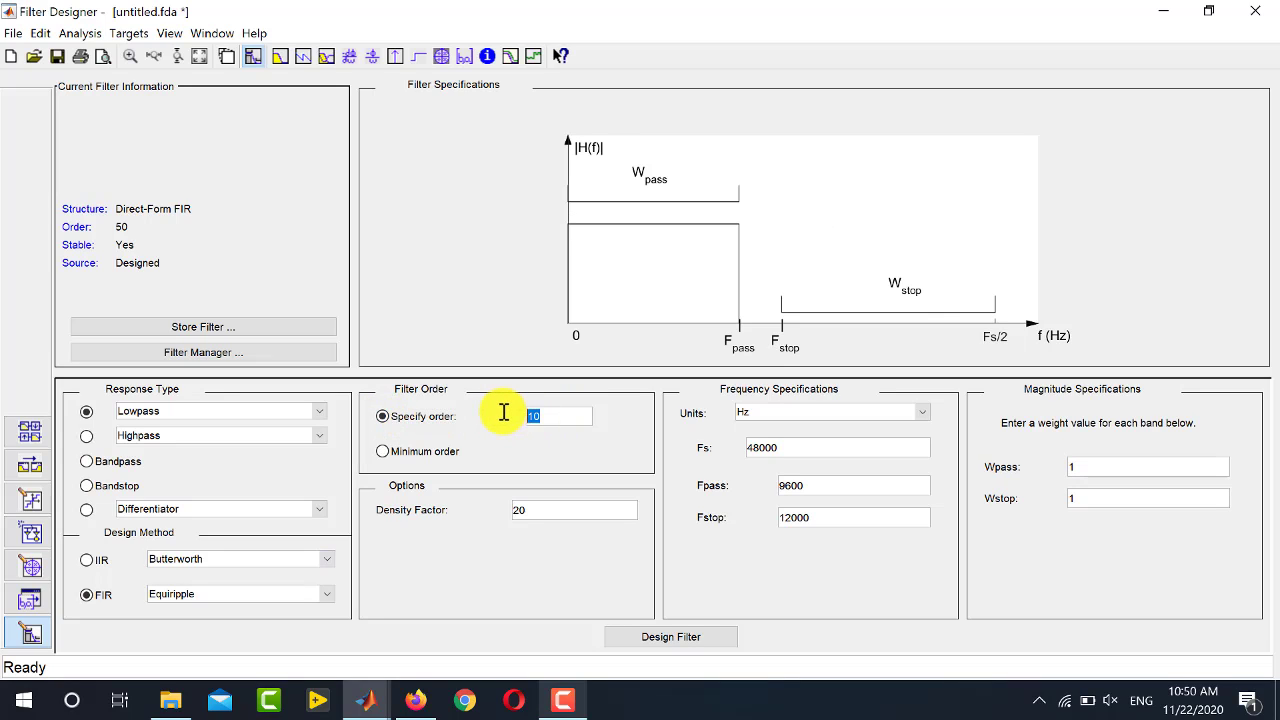
{"action": "left_click", "coordinate": [556, 416]}
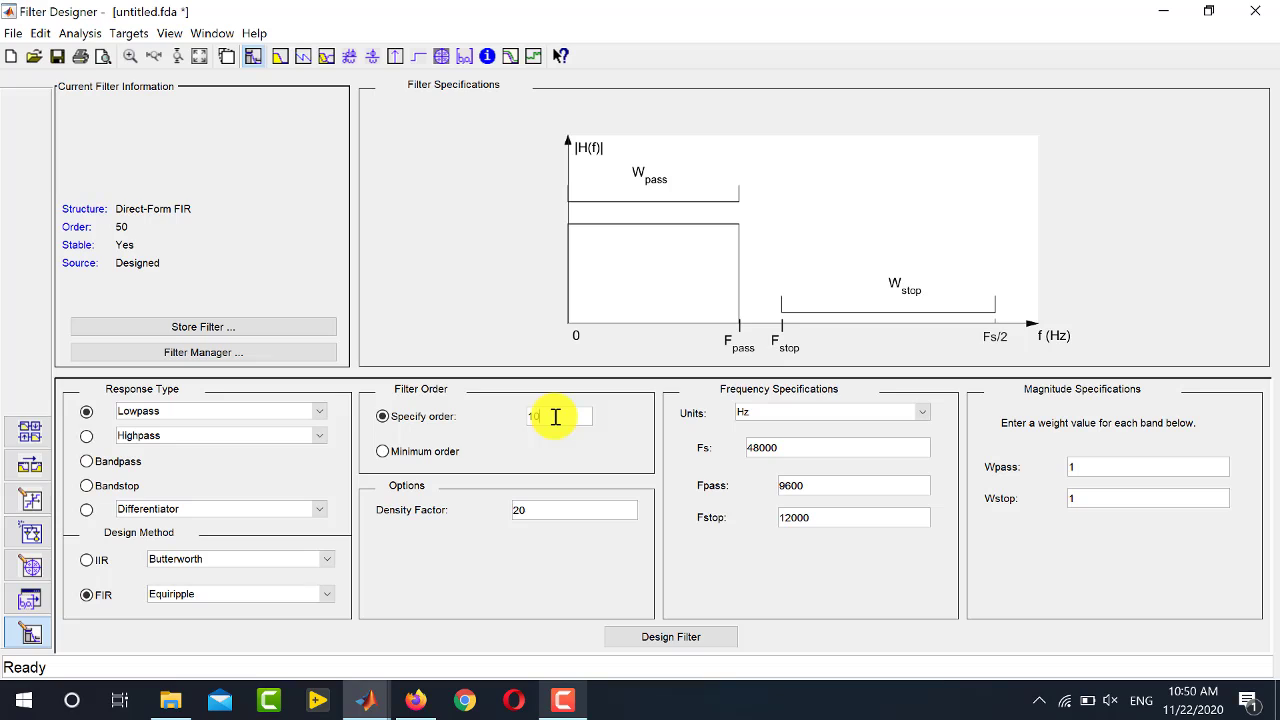
{"action": "left_click", "coordinate": [386, 456]}
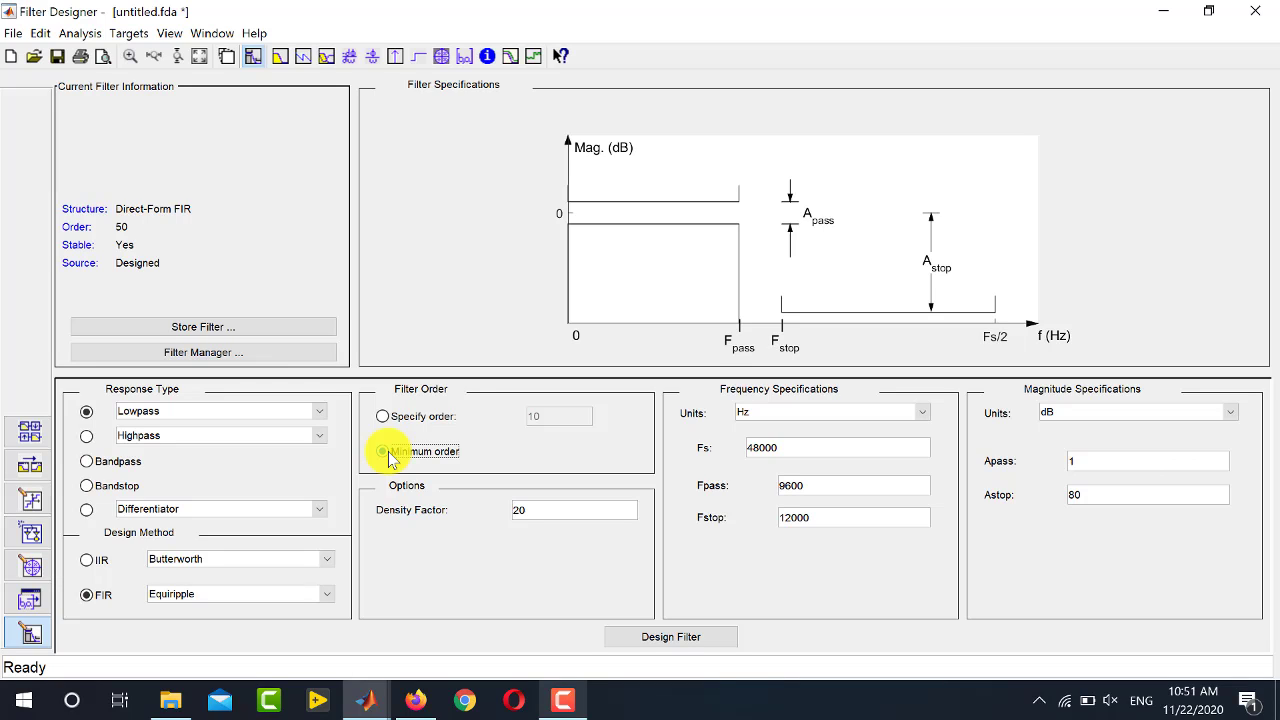
{"action": "left_click", "coordinate": [388, 451]}
Step: Set the frequency units to Normalized (0 to 1), with wpass 0.2 and wstop 0.3
{"action": "left_click", "coordinate": [781, 413]}
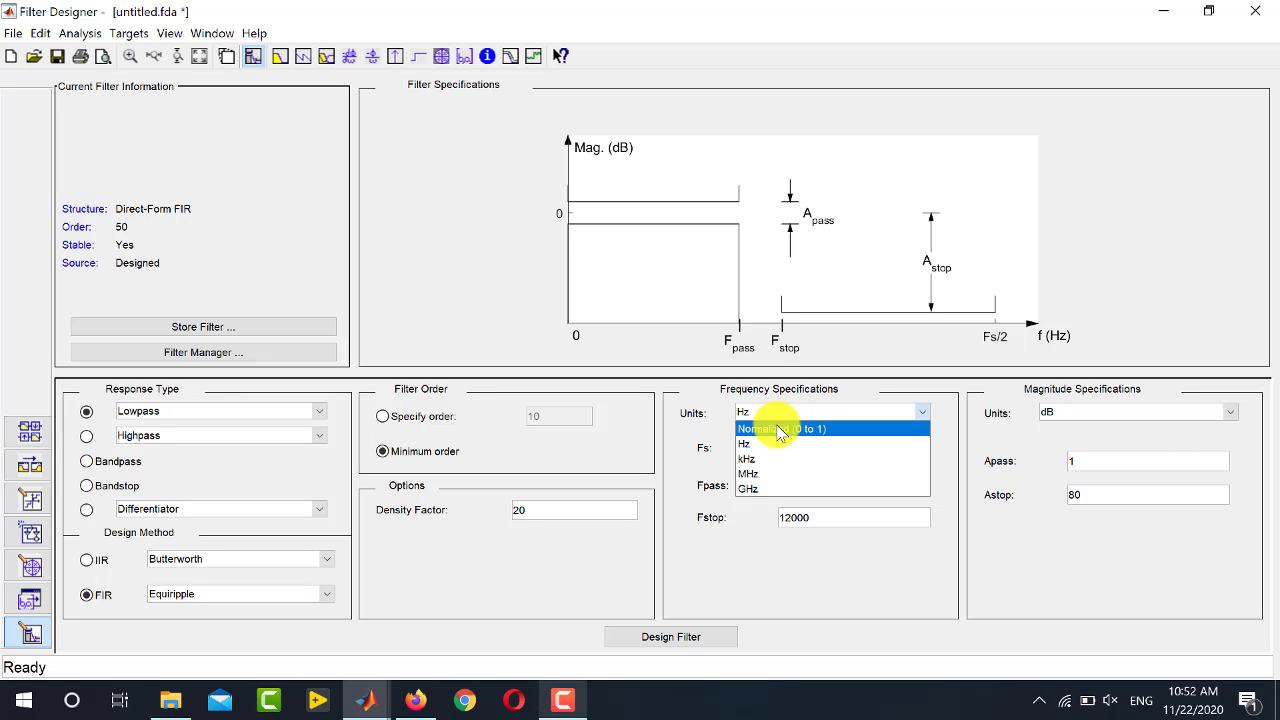
{"action": "left_click", "coordinate": [781, 429]}
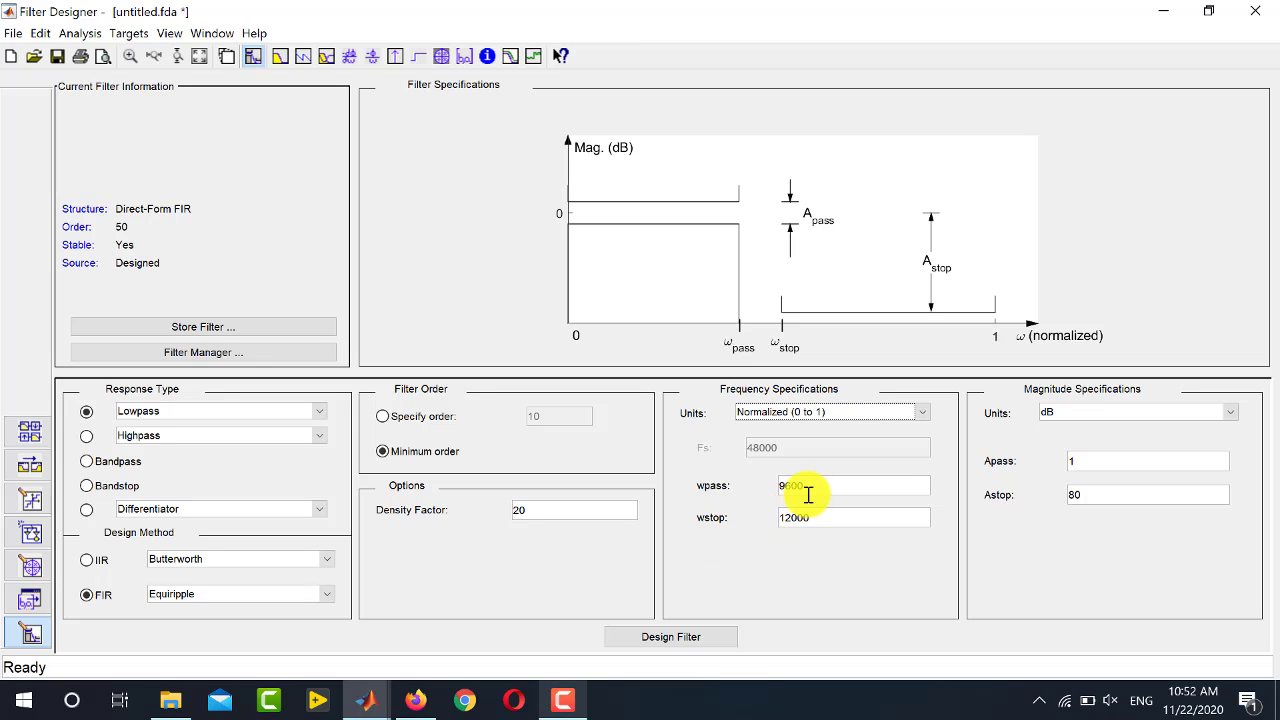
{"action": "left_click_drag", "start_coordinate": [806, 491], "coordinate": [763, 489]}
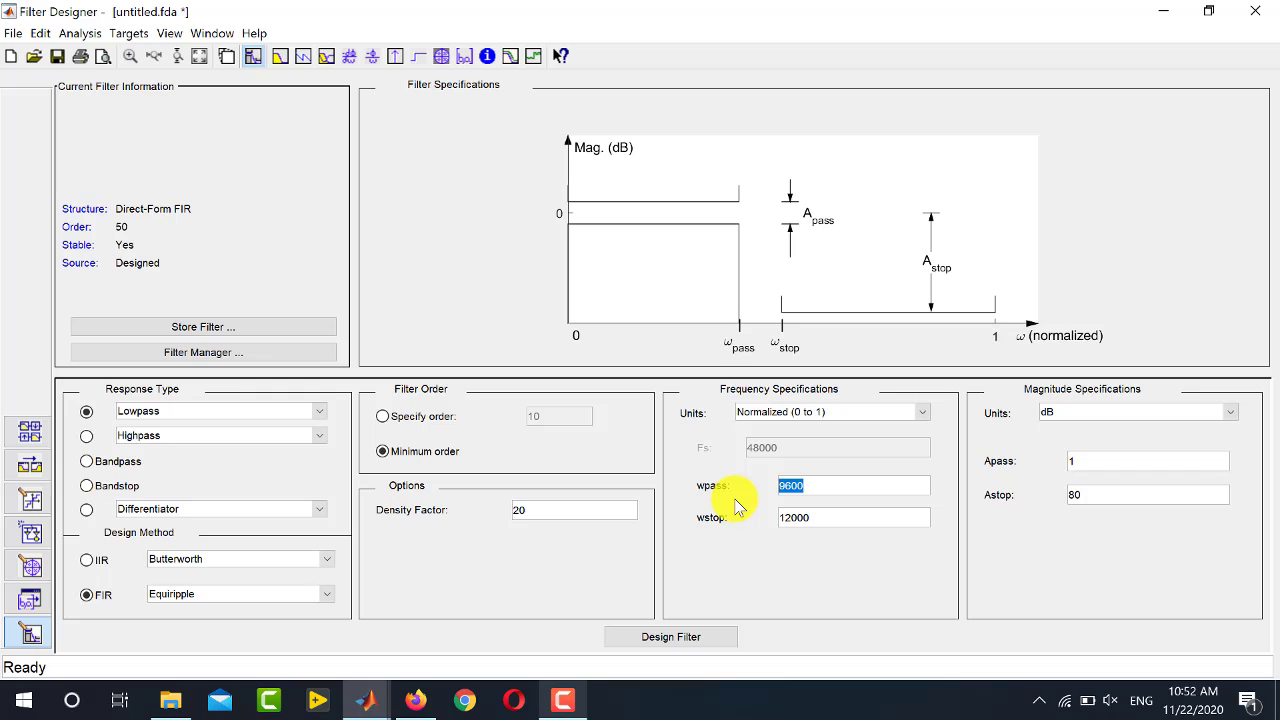
{"action": "type", "text": "0.2"}
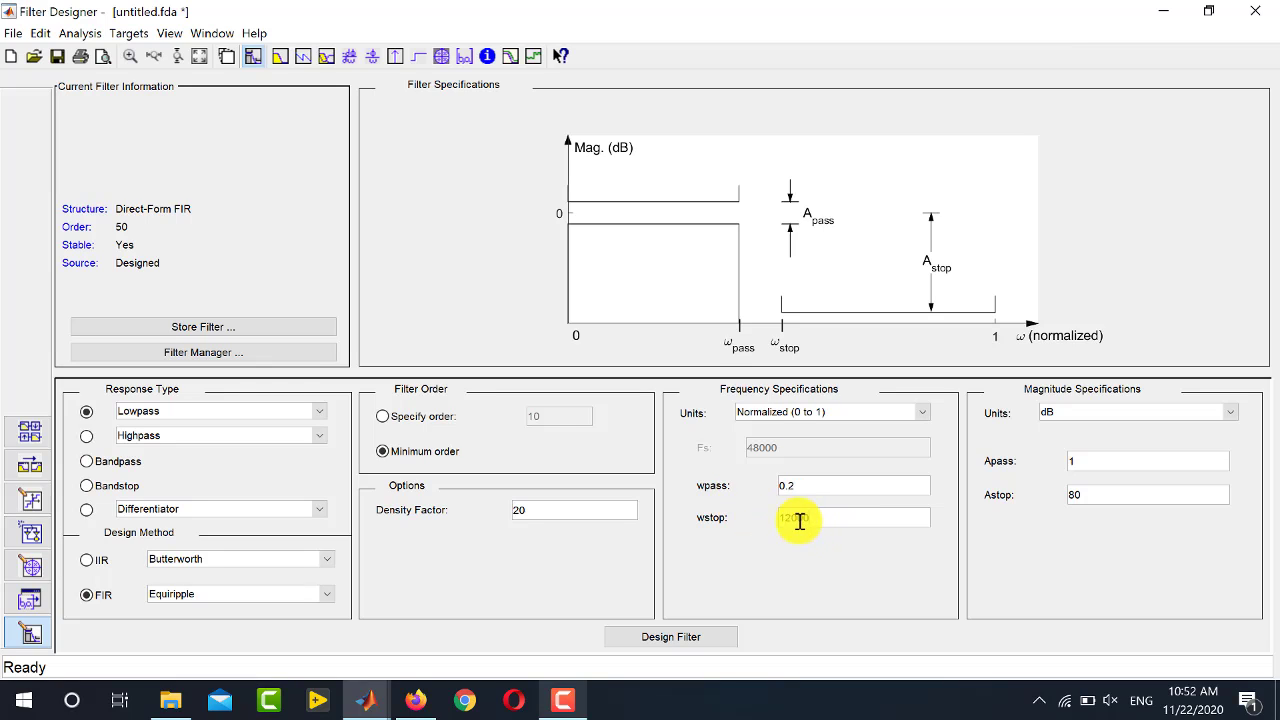
{"action": "left_click_drag", "start_coordinate": [800, 520], "coordinate": [729, 512]}
{"action": "type", "text": "0.3"}
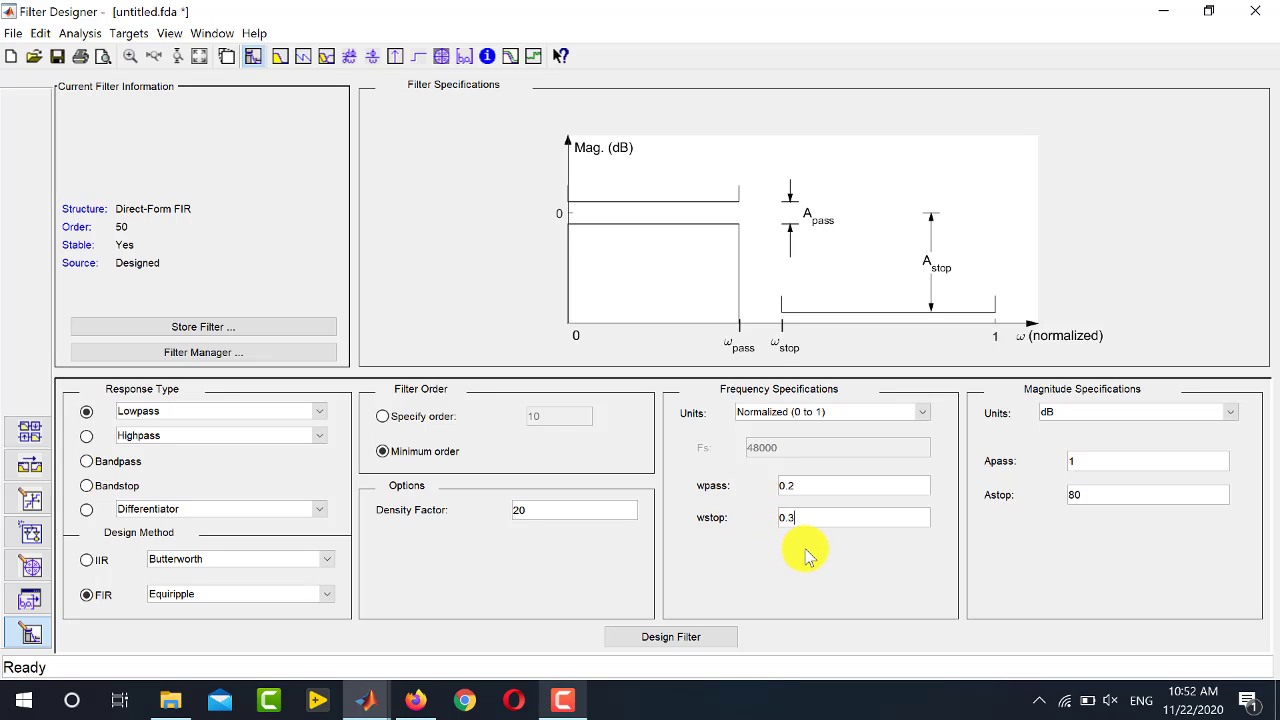
Step: Keep the magnitude units in dB and design the lowpass filter
{"action": "left_click", "coordinate": [1093, 413]}
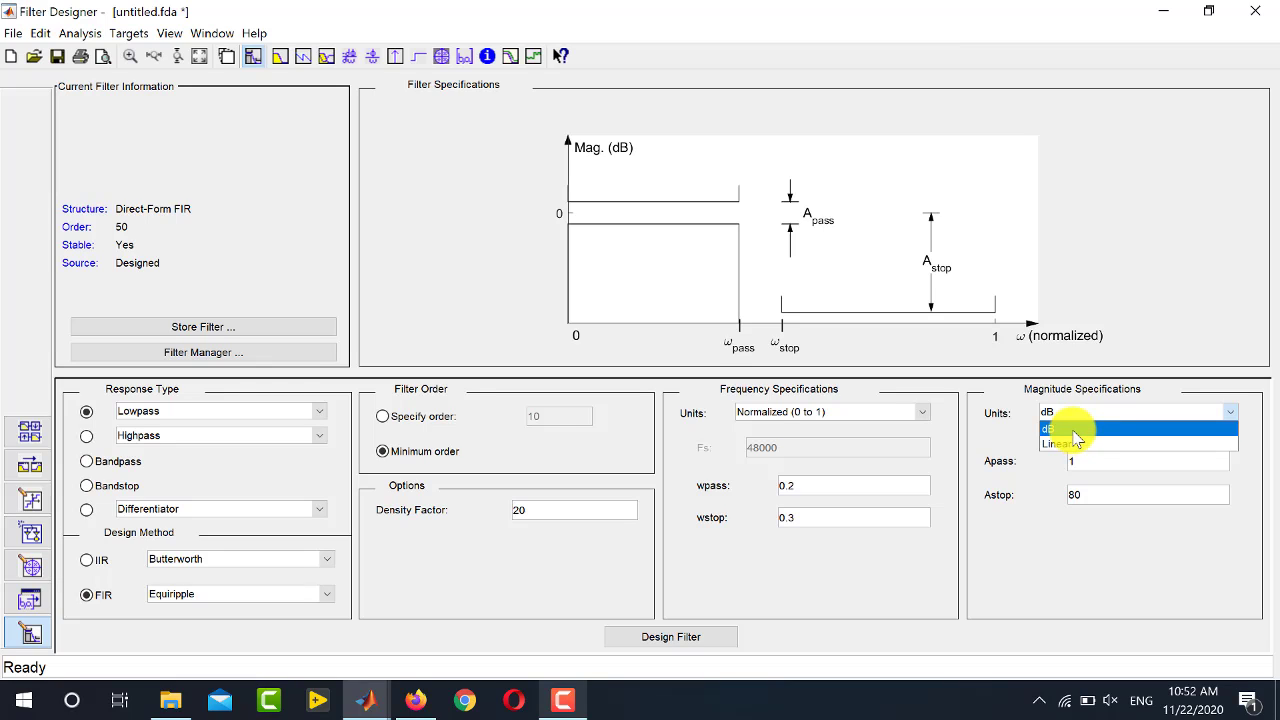
{"action": "left_click", "coordinate": [1066, 429]}
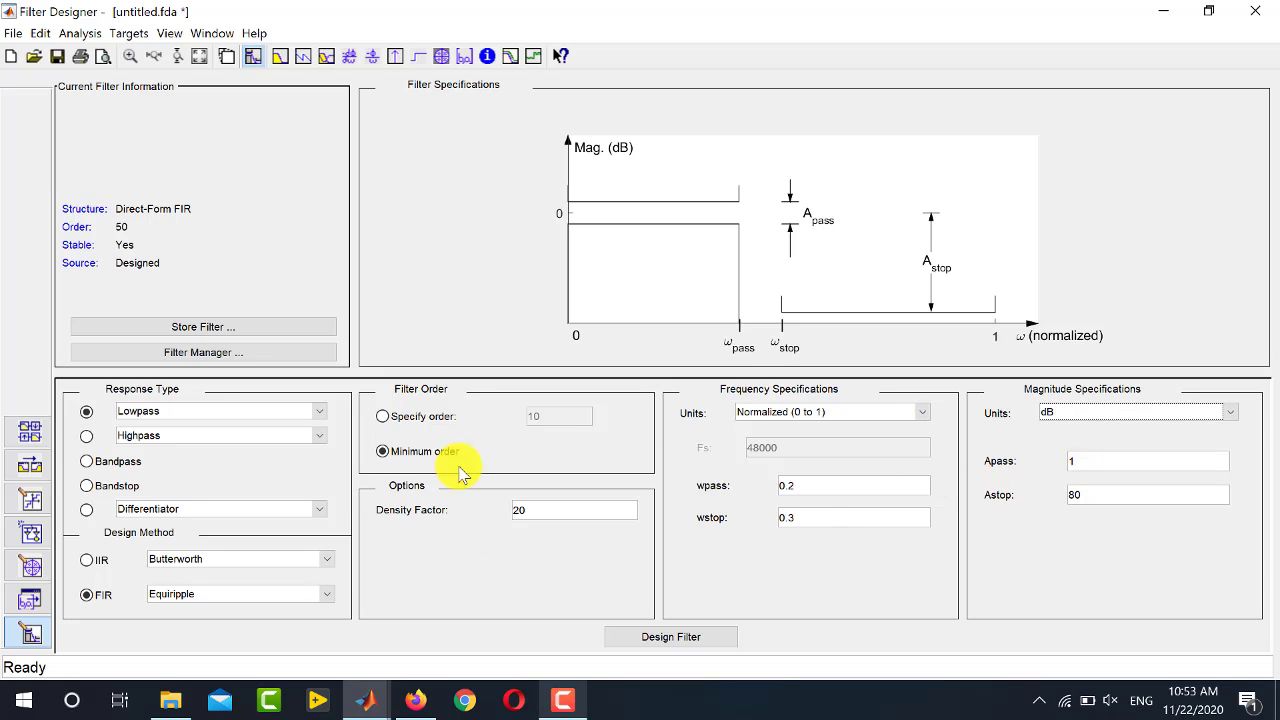
{"action": "left_click", "coordinate": [627, 641]}
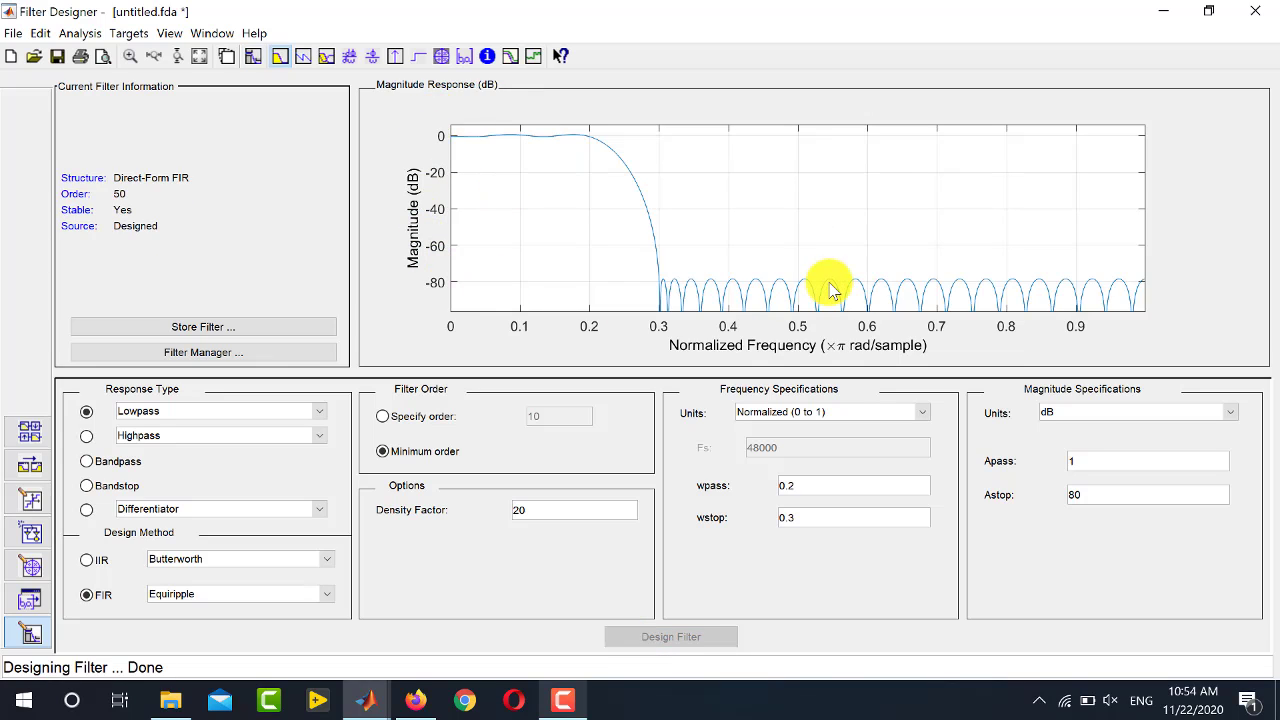
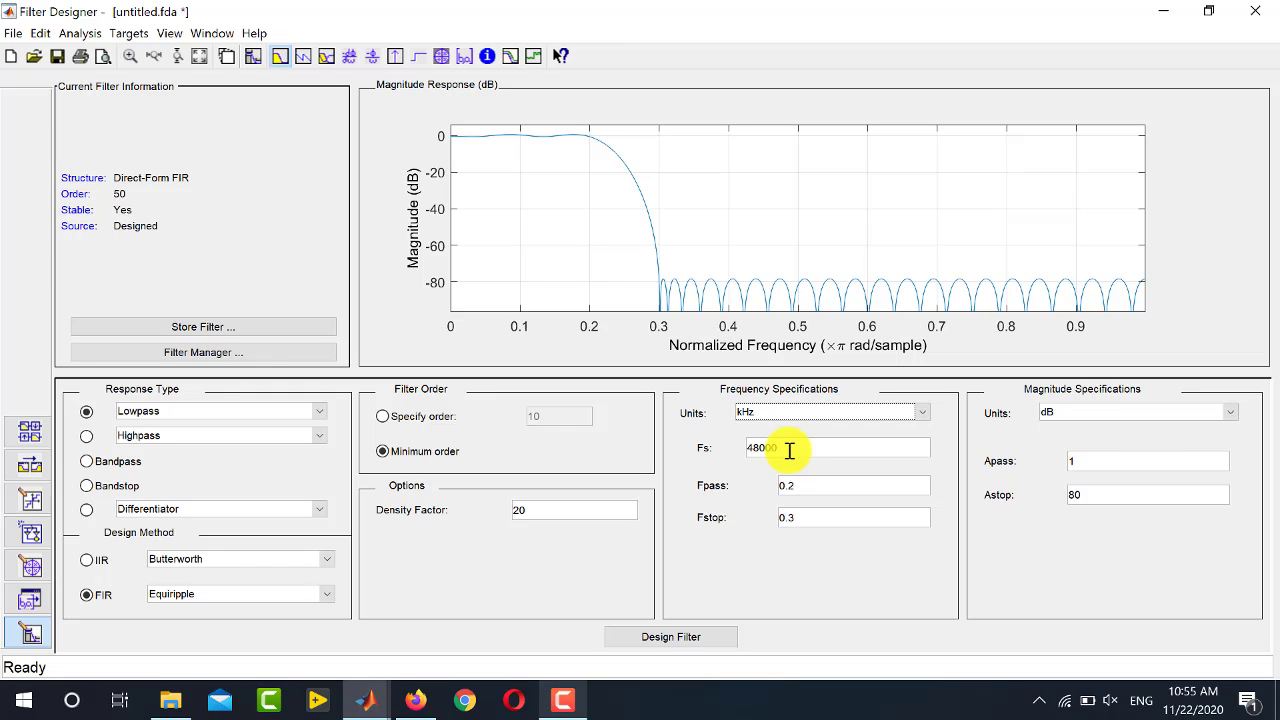
Step: Set the sampling frequency Fs to 10 kHz
{"action": "double_click", "coordinate": [751, 447]}
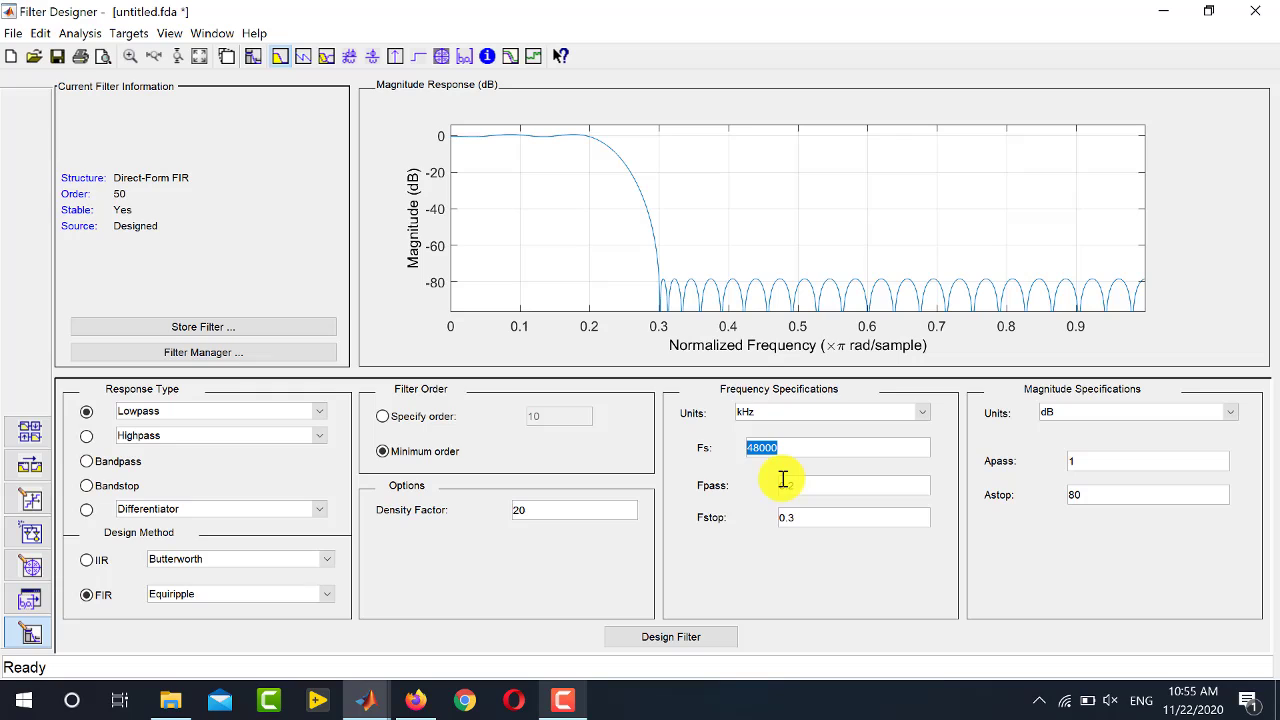
{"action": "type", "text": "100"}
{"action": "key", "text": "BackSpace"}
{"action": "key", "text": "BackSpace"}
{"action": "key", "text": "BackSpace"}
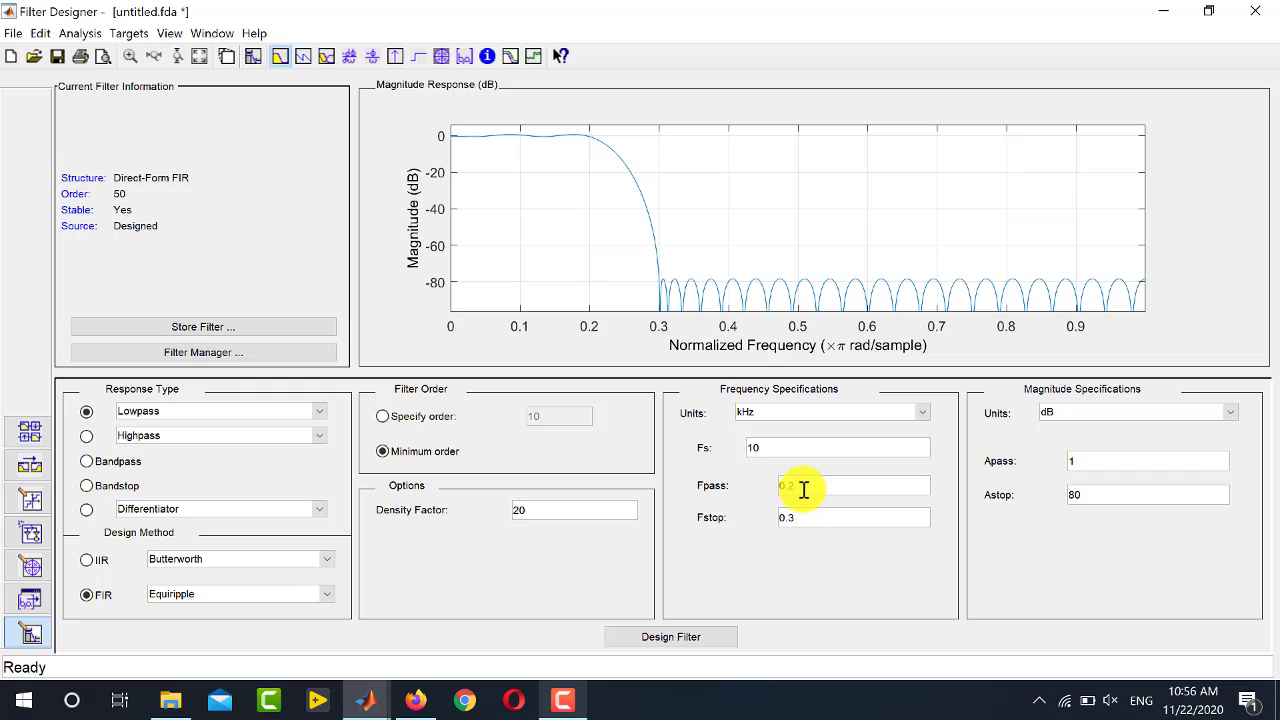
Step: Set Fpass to 2 kHz and Fstop to 3 kHz, and design the filter again
{"action": "double_click", "coordinate": [802, 488]}
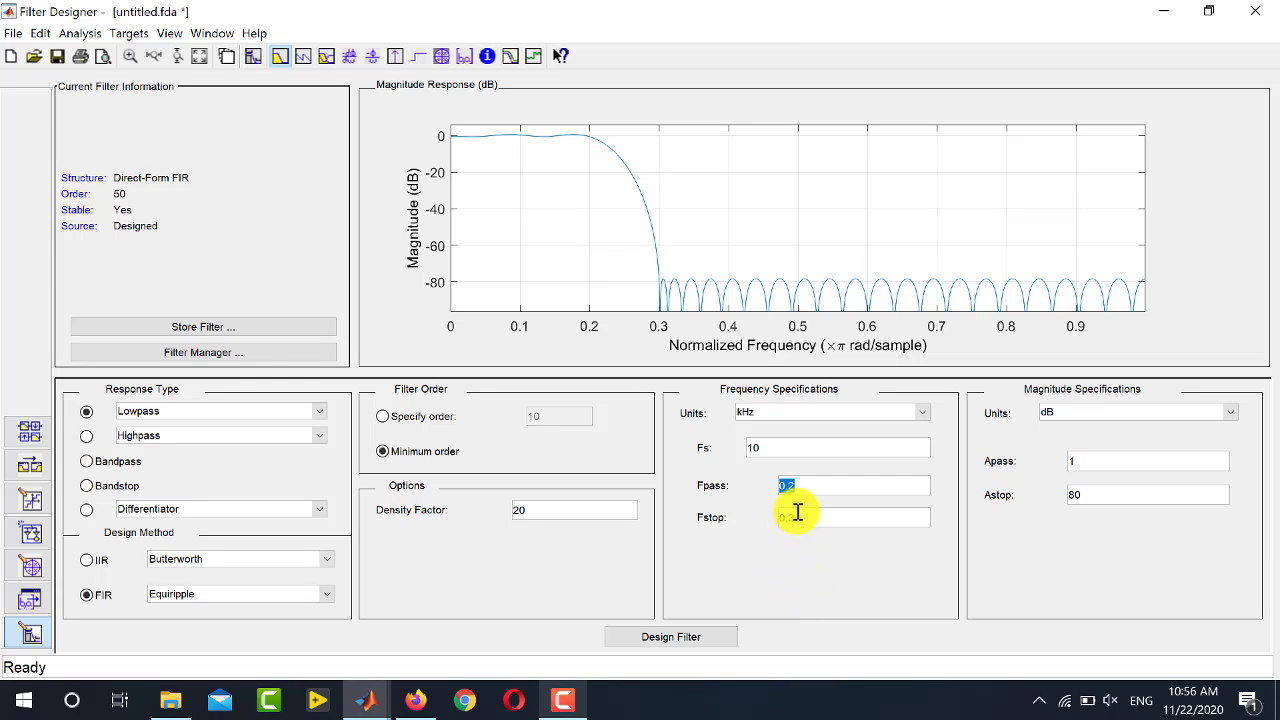
{"action": "type", "text": "2"}
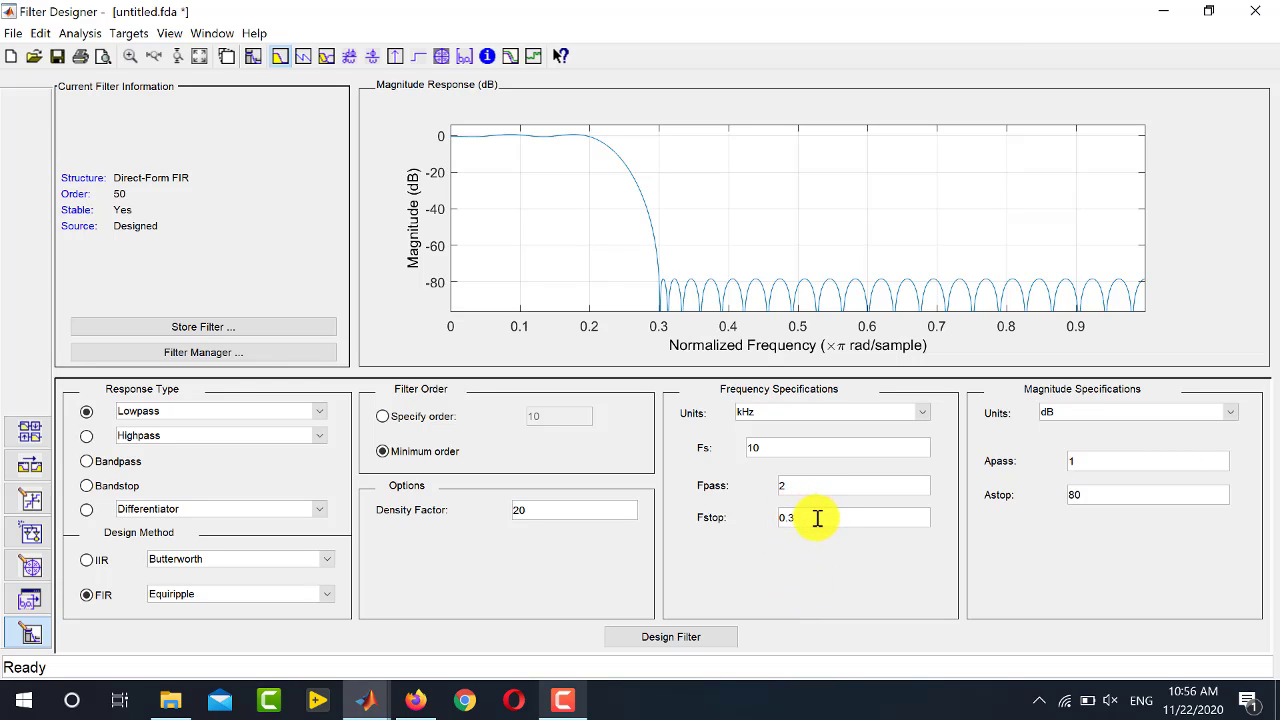
{"action": "key", "text": "Tab"}
{"action": "type", "text": "3"}
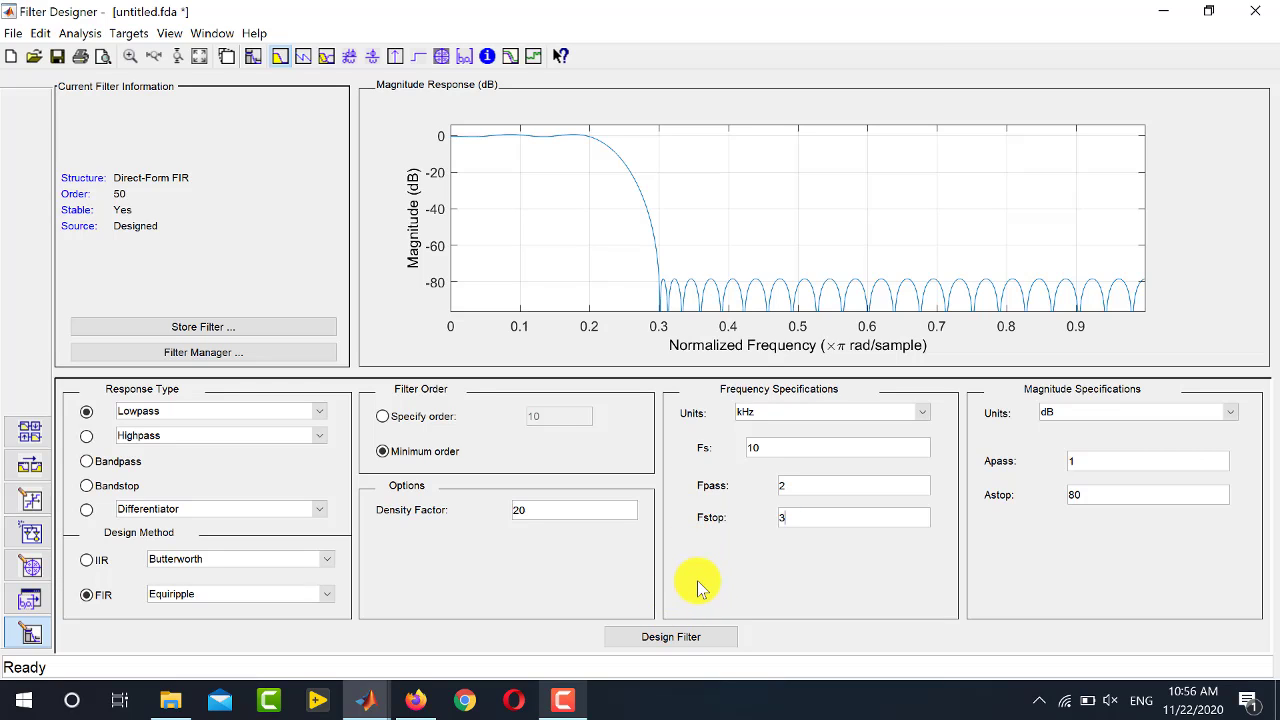
{"action": "left_click", "coordinate": [668, 637]}
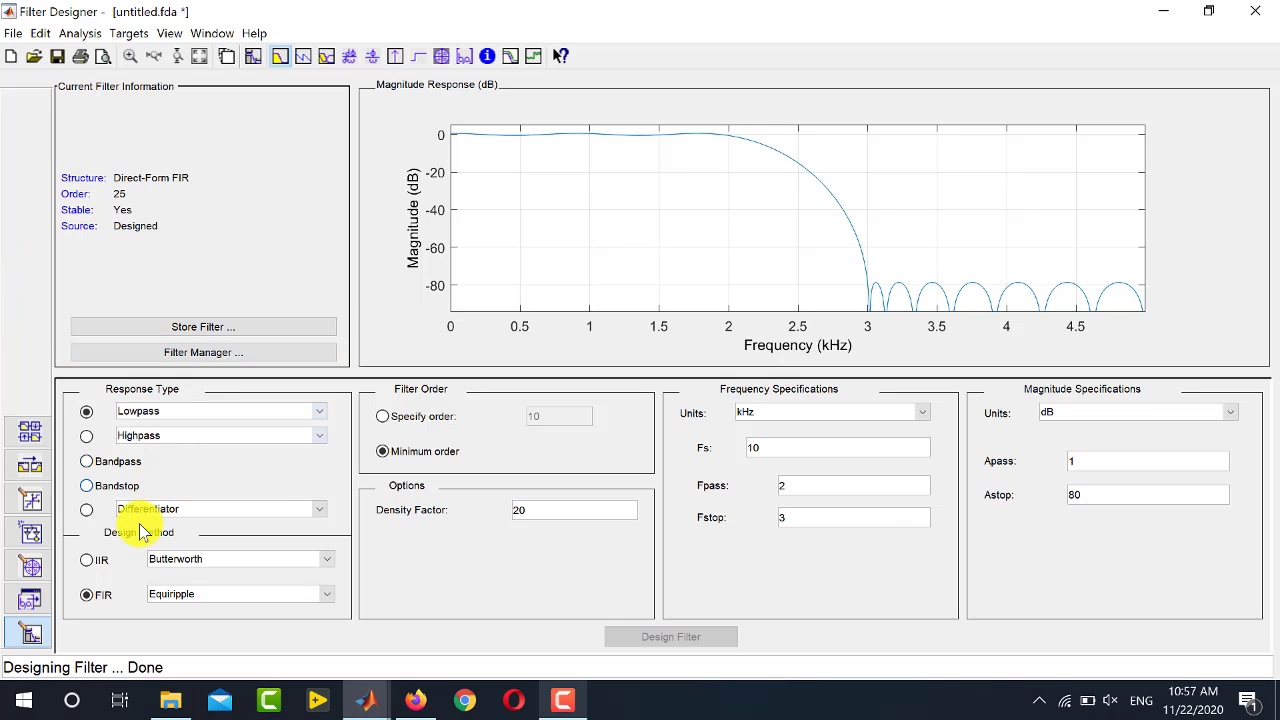
Step: Switch the design method to IIR Butterworth, match the stopband exactly, and design the lowpass filter
{"action": "left_click", "coordinate": [88, 561]}
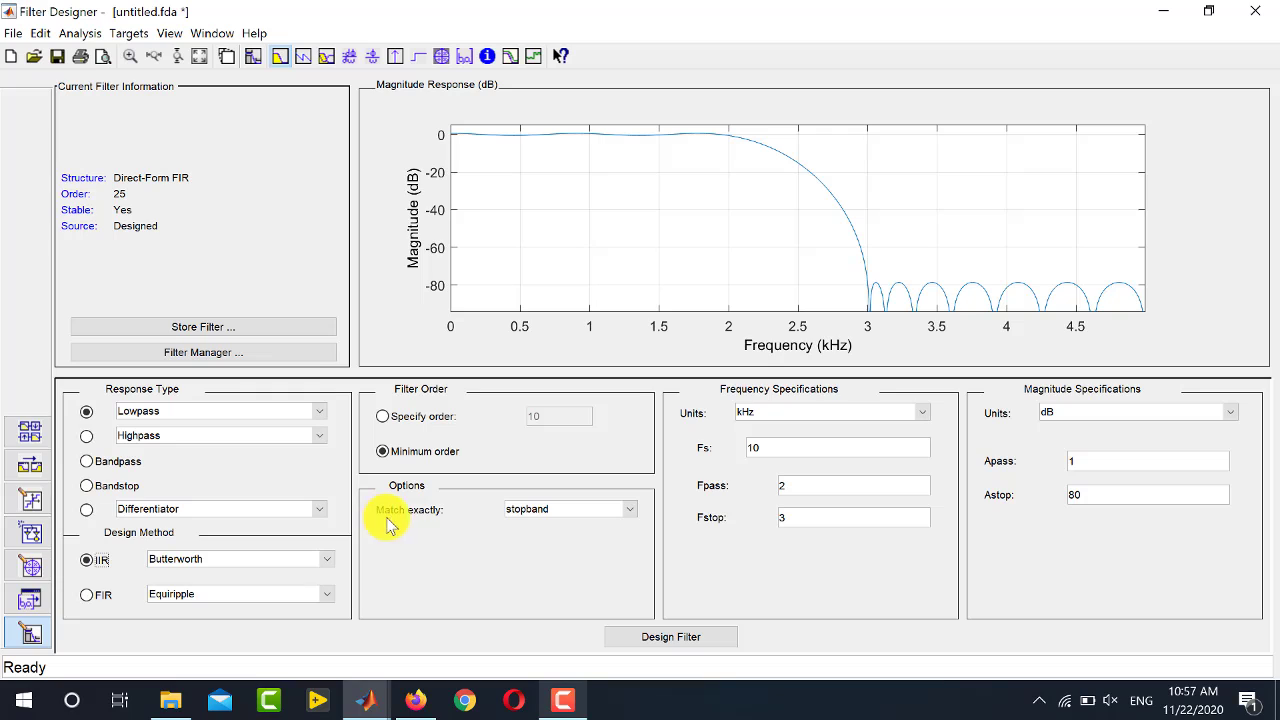
{"action": "left_click", "coordinate": [565, 512]}
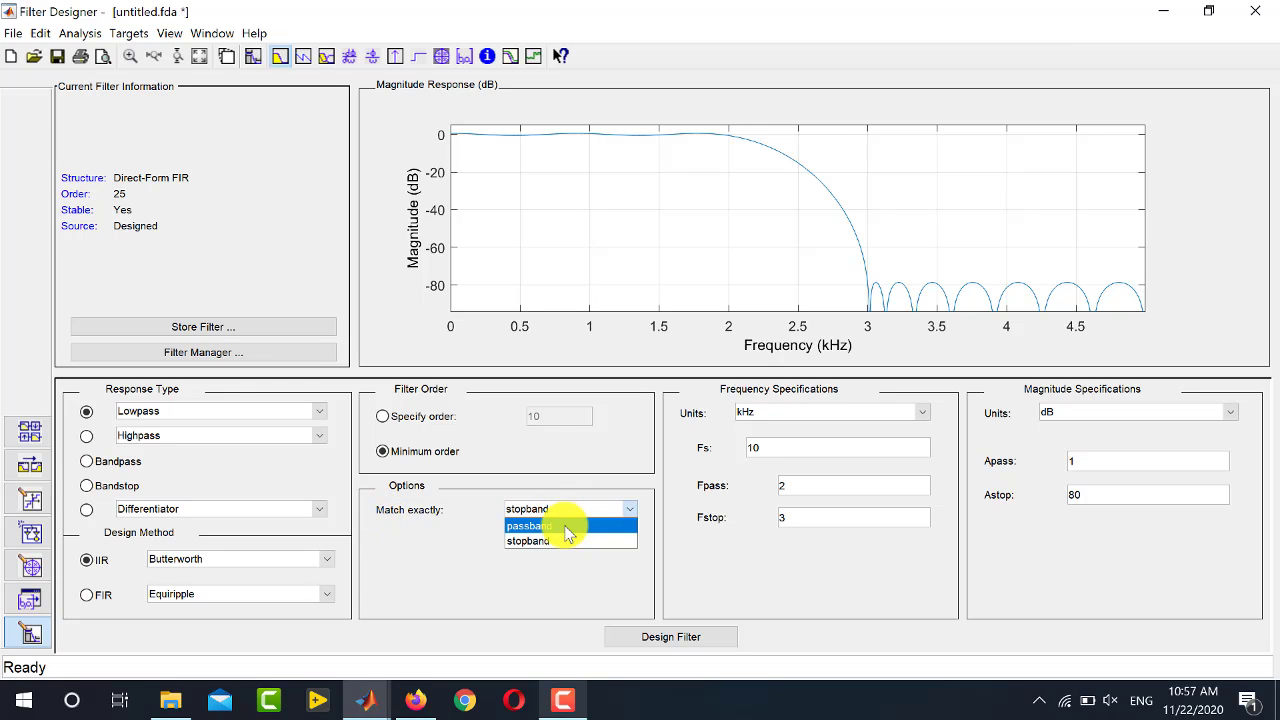
{"action": "left_click", "coordinate": [560, 543]}
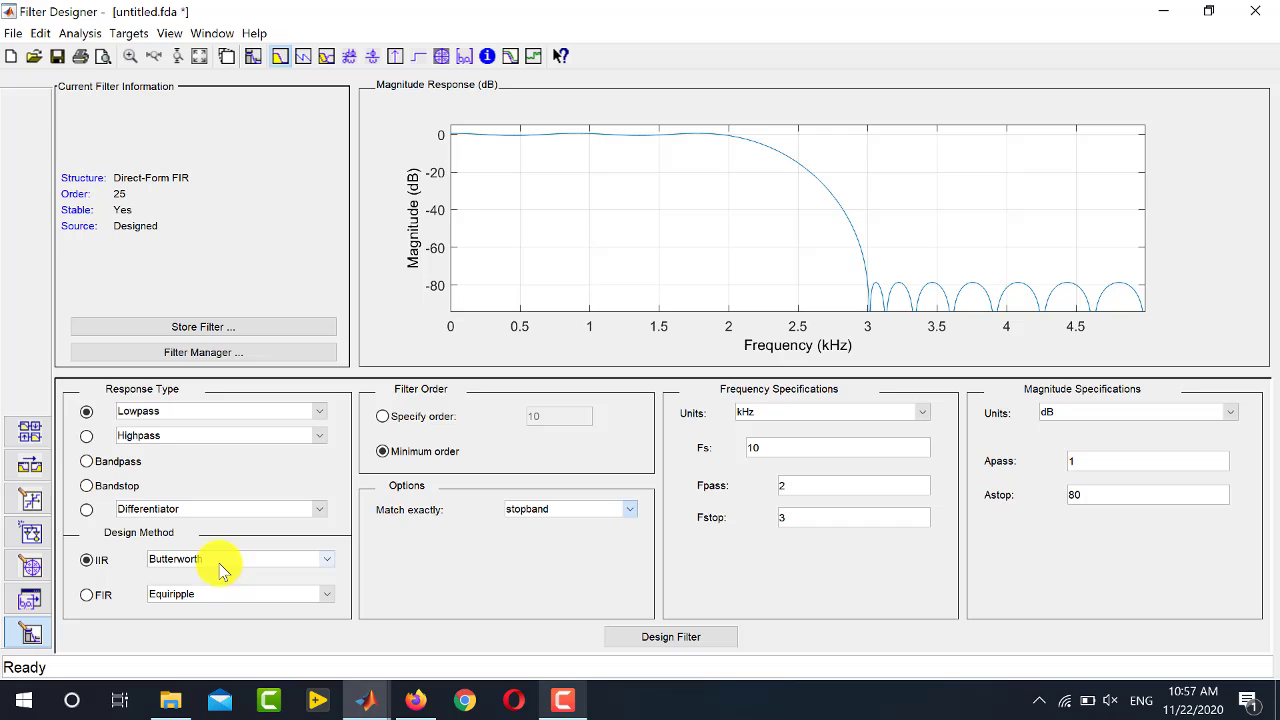
{"action": "left_click", "coordinate": [636, 640]}
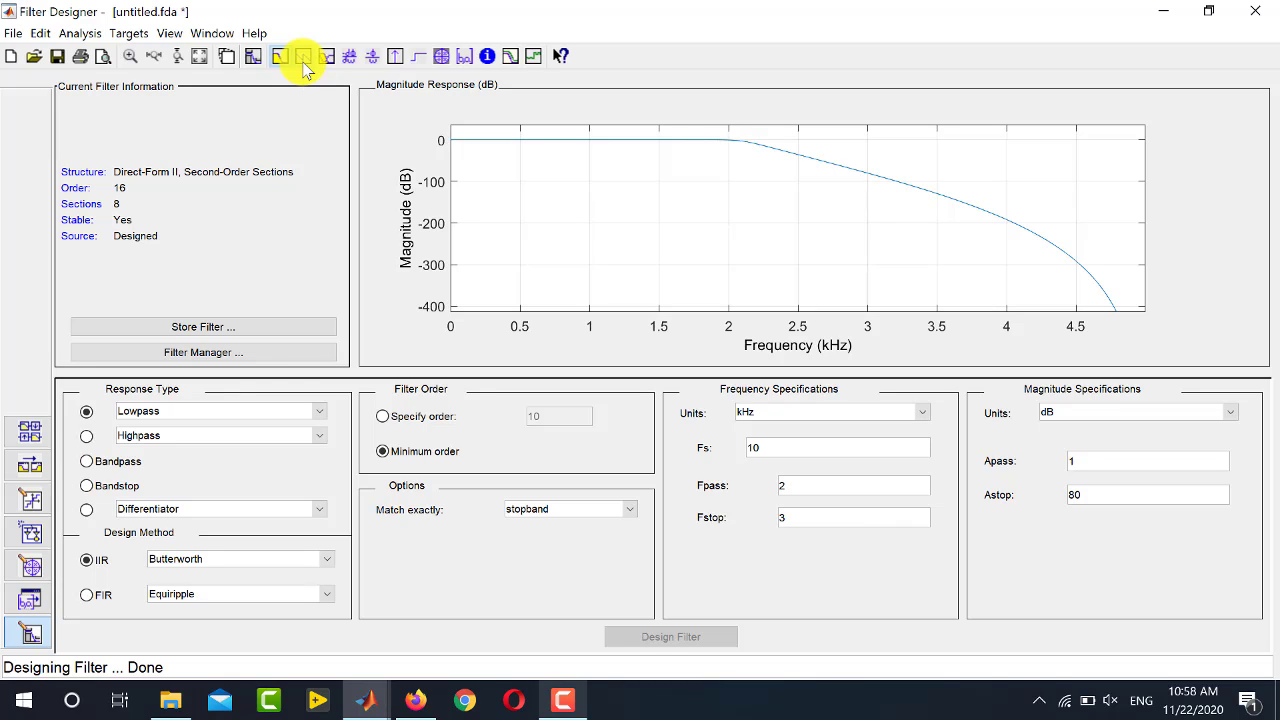
Step: Examine the filter's phase response, combined magnitude and phase responses, group delay and phase delay
{"action": "left_click", "coordinate": [303, 58]}
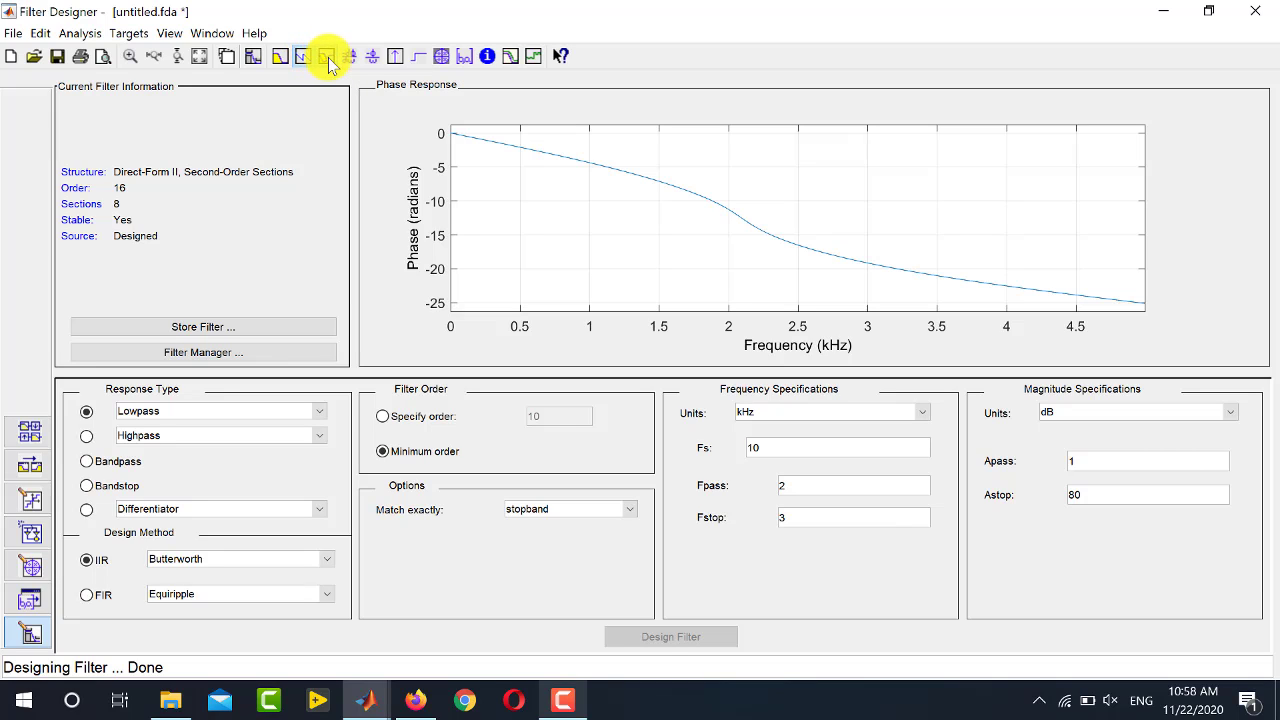
{"action": "left_click", "coordinate": [329, 59]}
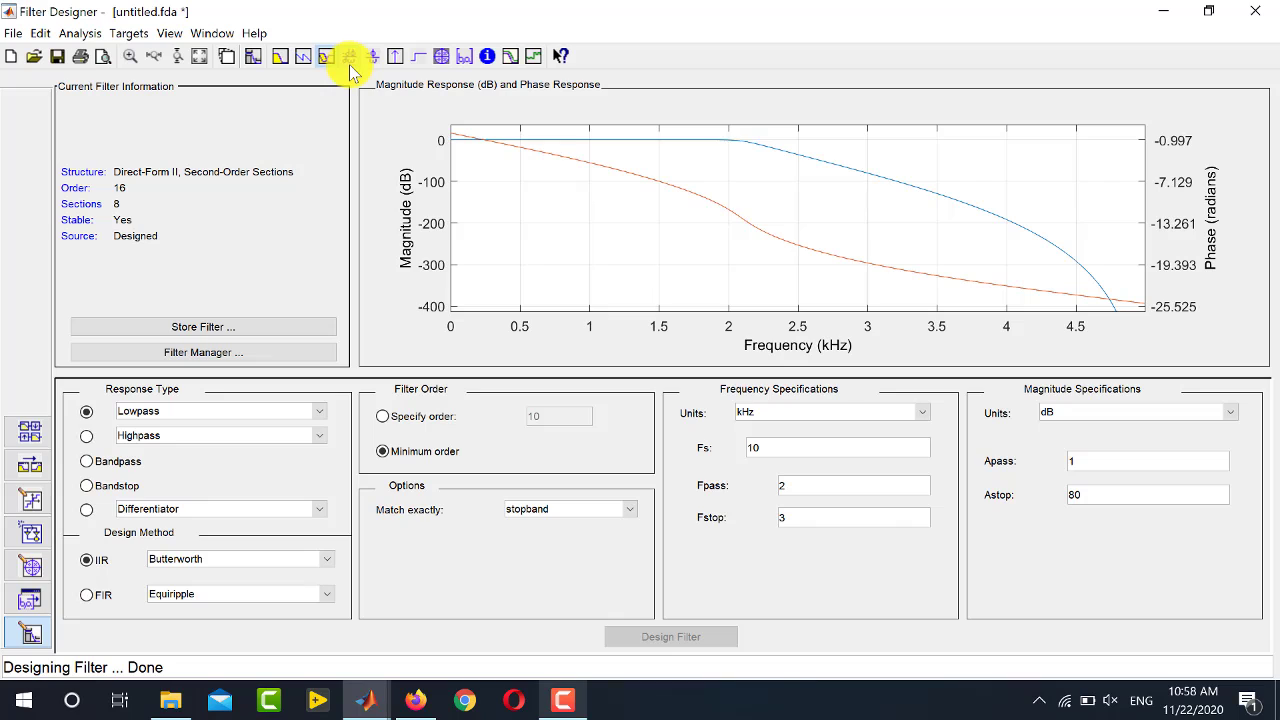
{"action": "left_click", "coordinate": [349, 62]}
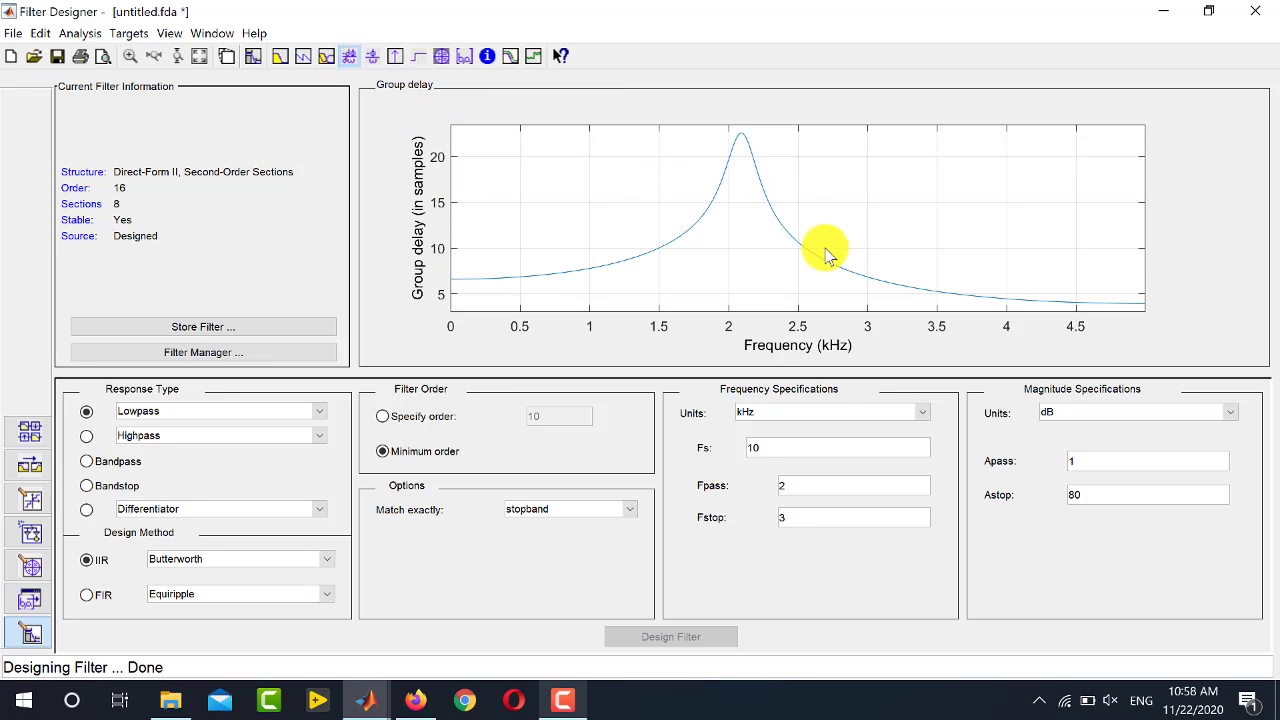
{"action": "left_click", "coordinate": [371, 57]}
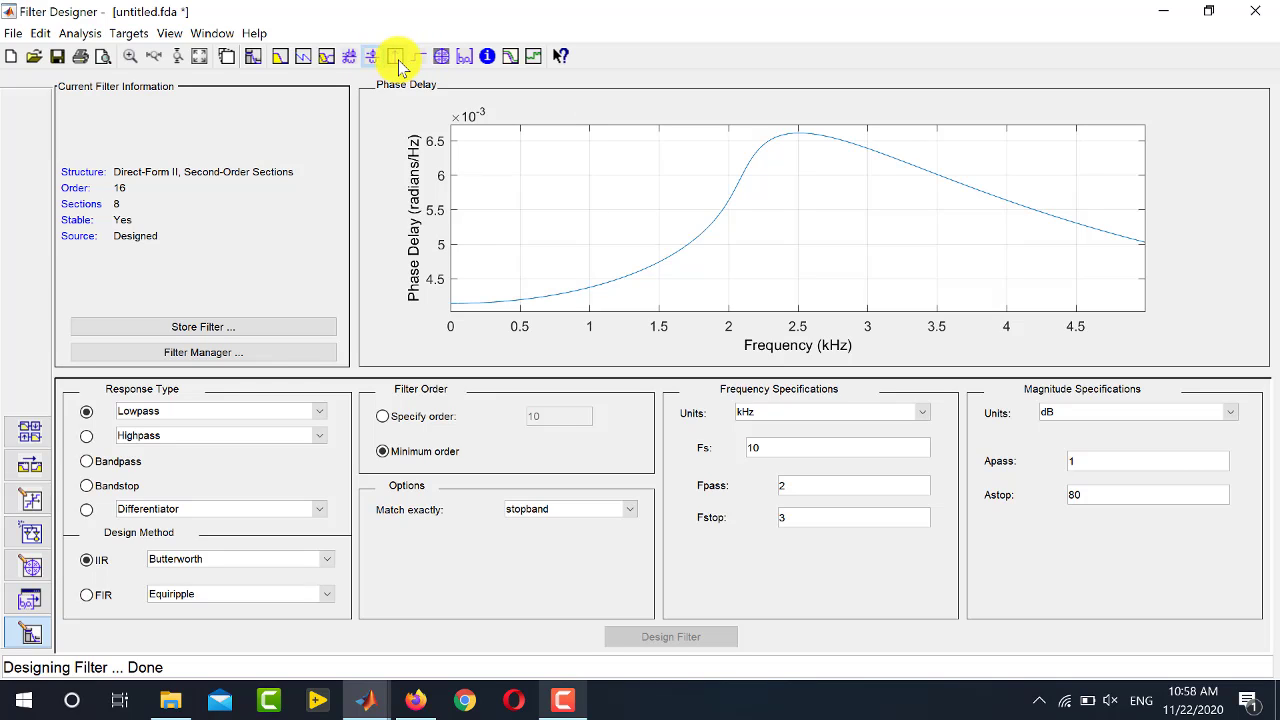
Step: Examine the filter's impulse response, step response, pole-zero plot and coefficients
{"action": "left_click", "coordinate": [396, 57]}
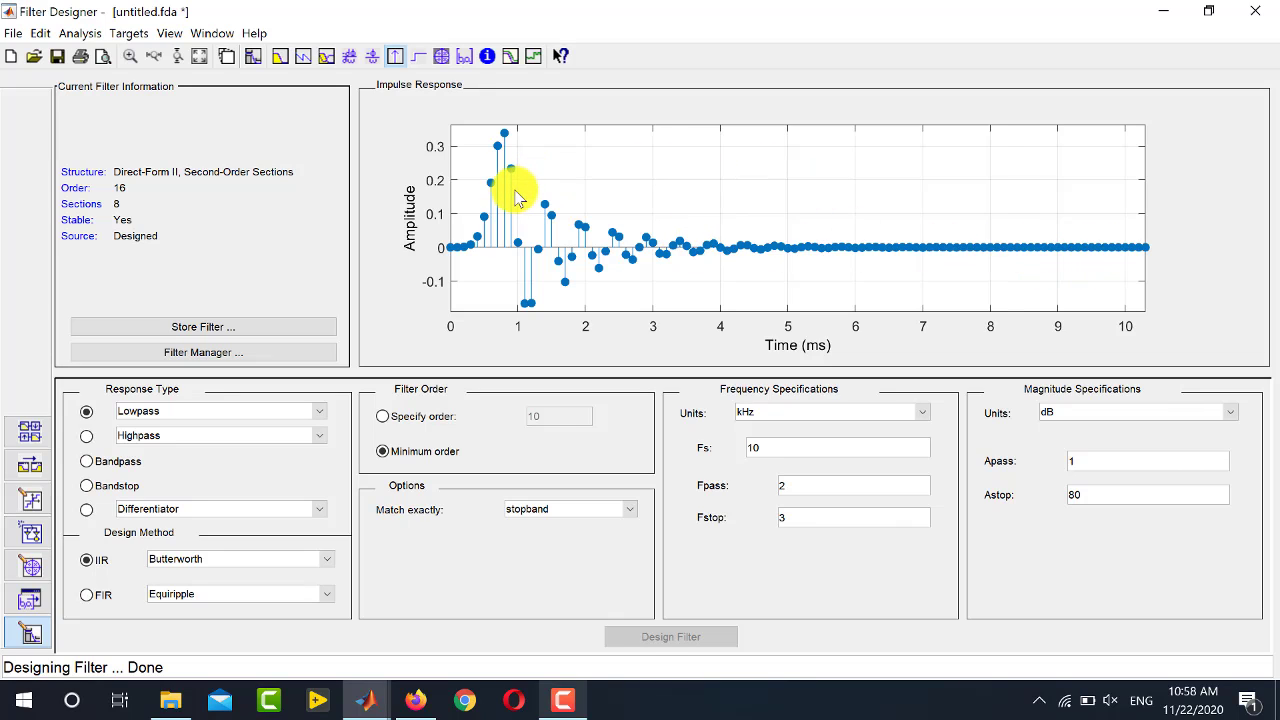
{"action": "left_click", "coordinate": [418, 58]}
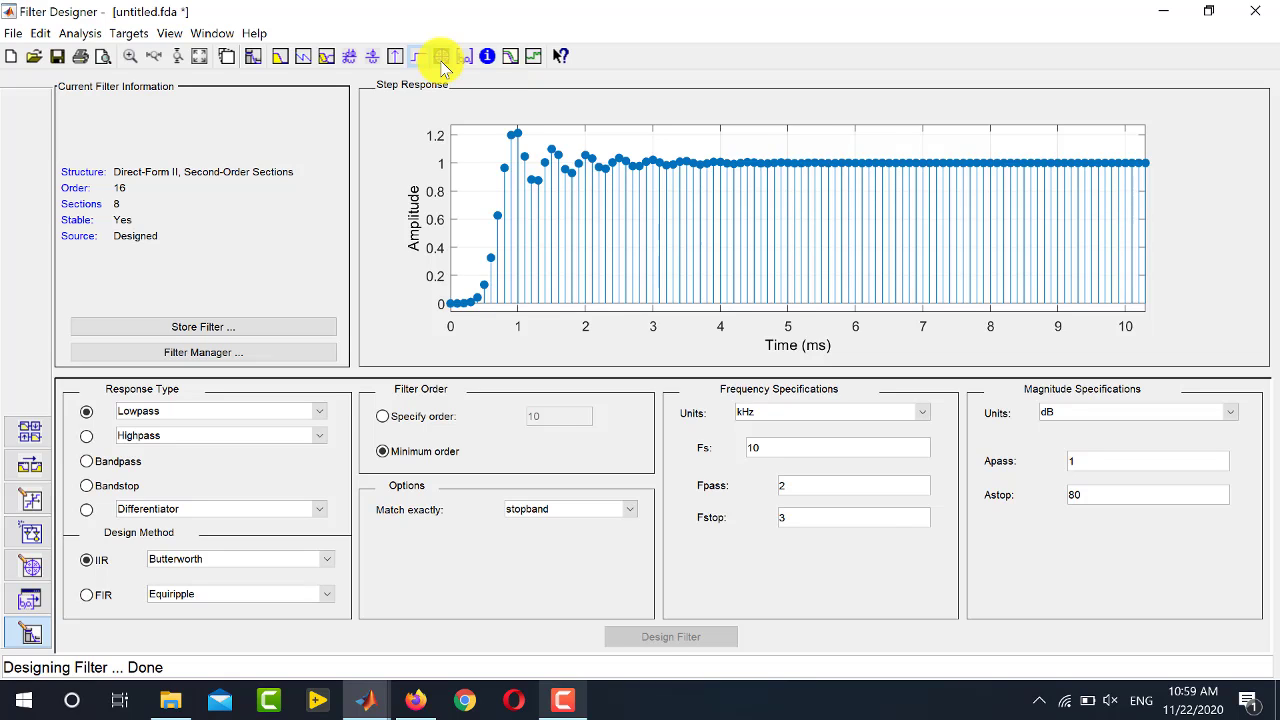
{"action": "left_click", "coordinate": [441, 59]}
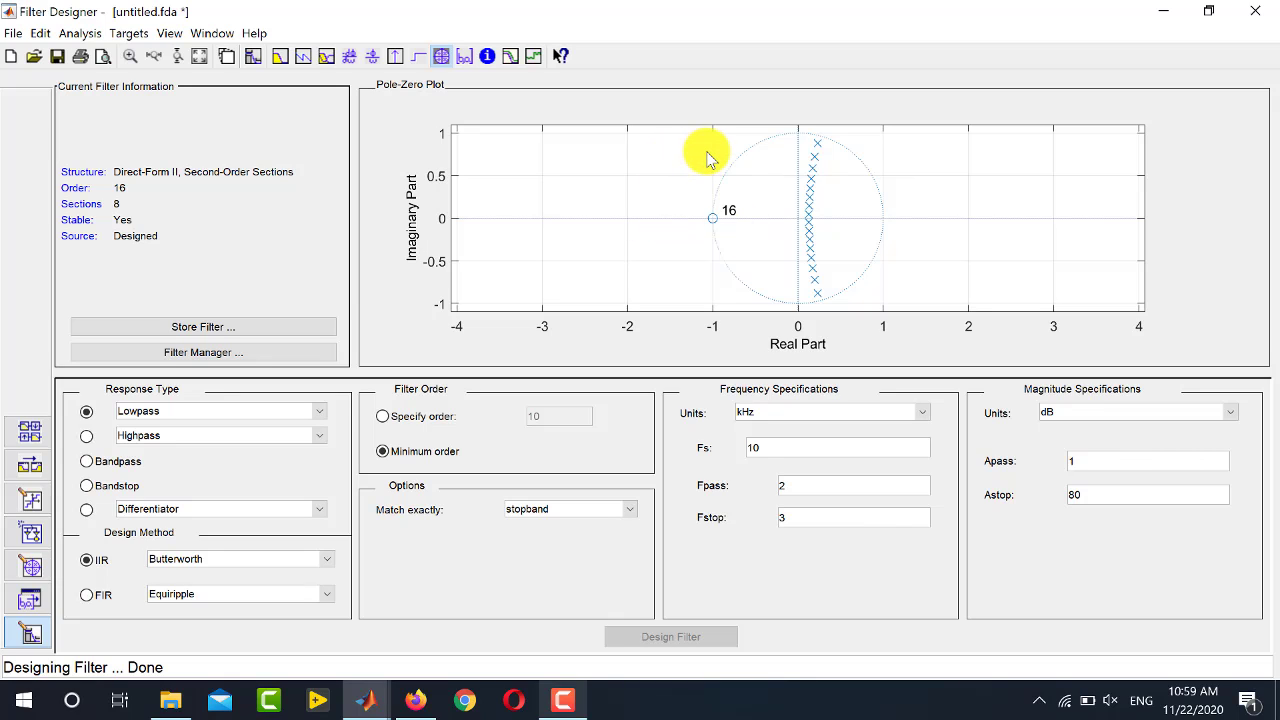
{"action": "left_click", "coordinate": [469, 64]}
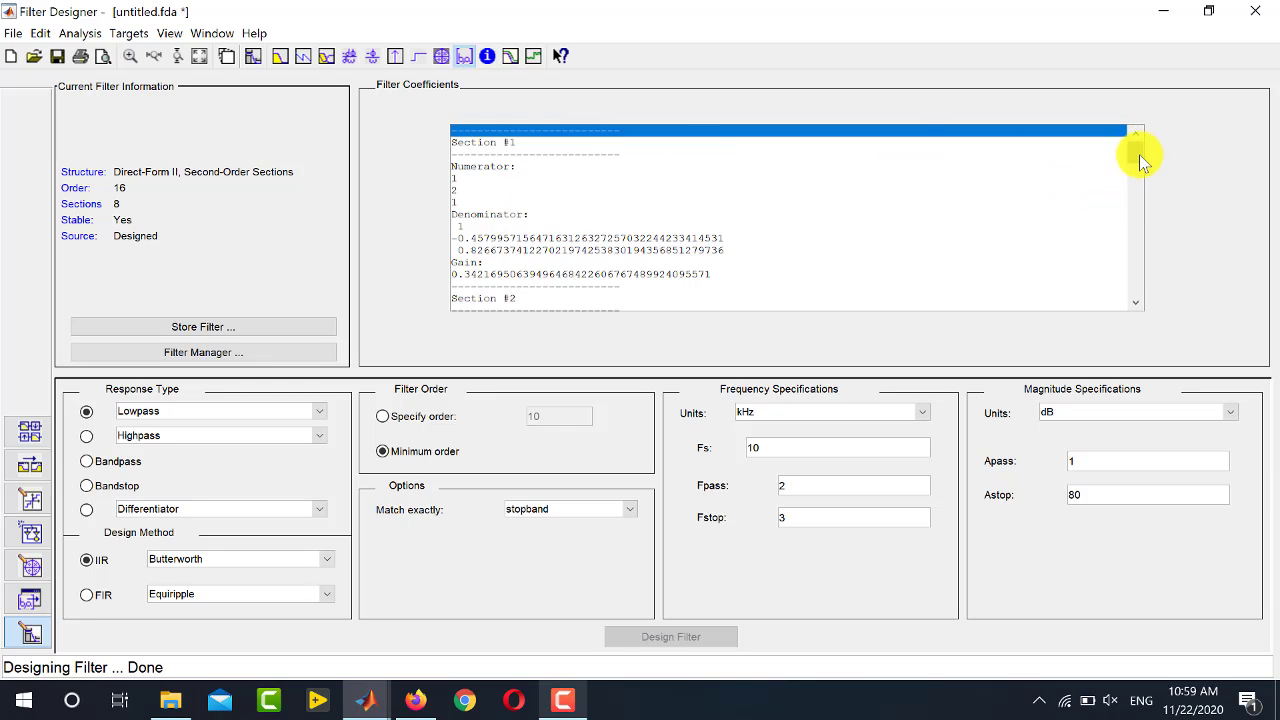
{"action": "mouse_move", "coordinate": [1139, 155]}
{"action": "left_mouse_down"}
{"action": "mouse_move", "coordinate": [1143, 307]}
{"action": "mouse_move", "coordinate": [1133, 147]}
{"action": "left_mouse_up"}
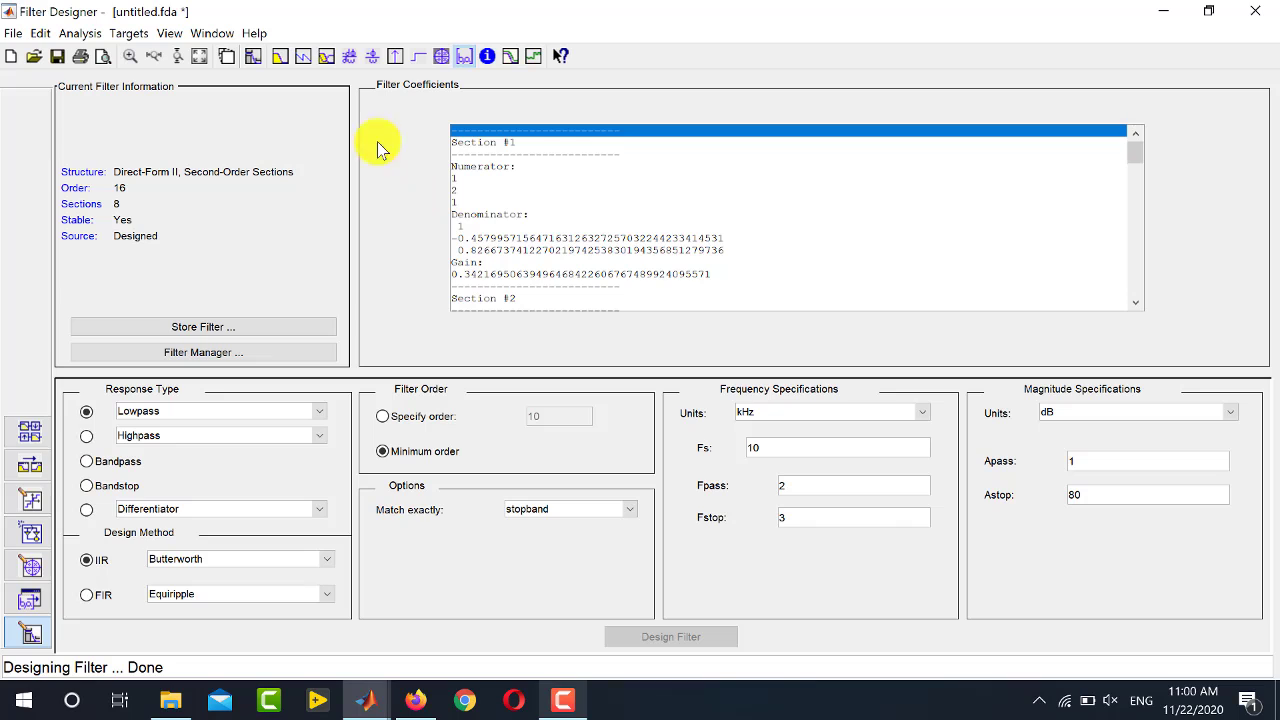
Step: Generate MATLAB code for the filter as a Filter Design Function and save it as test_filter in the Documents MATLAB folder
{"action": "left_click", "coordinate": [14, 36]}
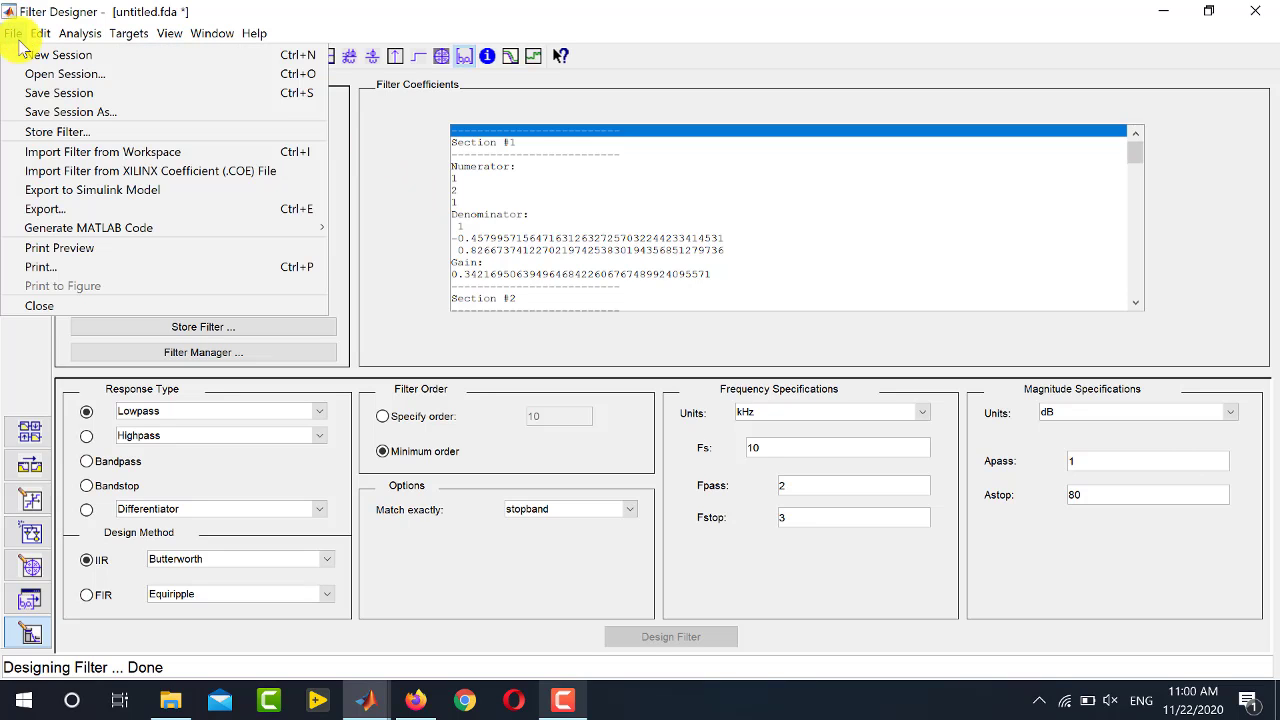
{"action": "mouse_move", "coordinate": [68, 236]}
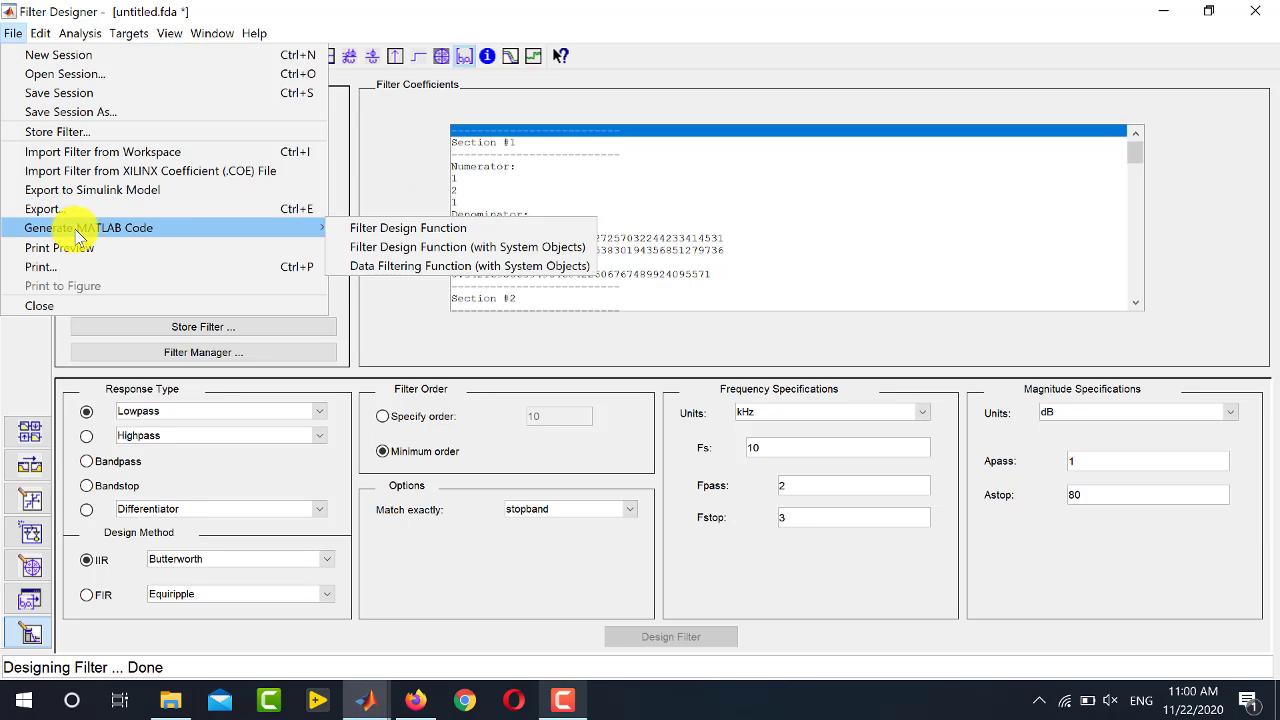
{"action": "left_click", "coordinate": [408, 230]}
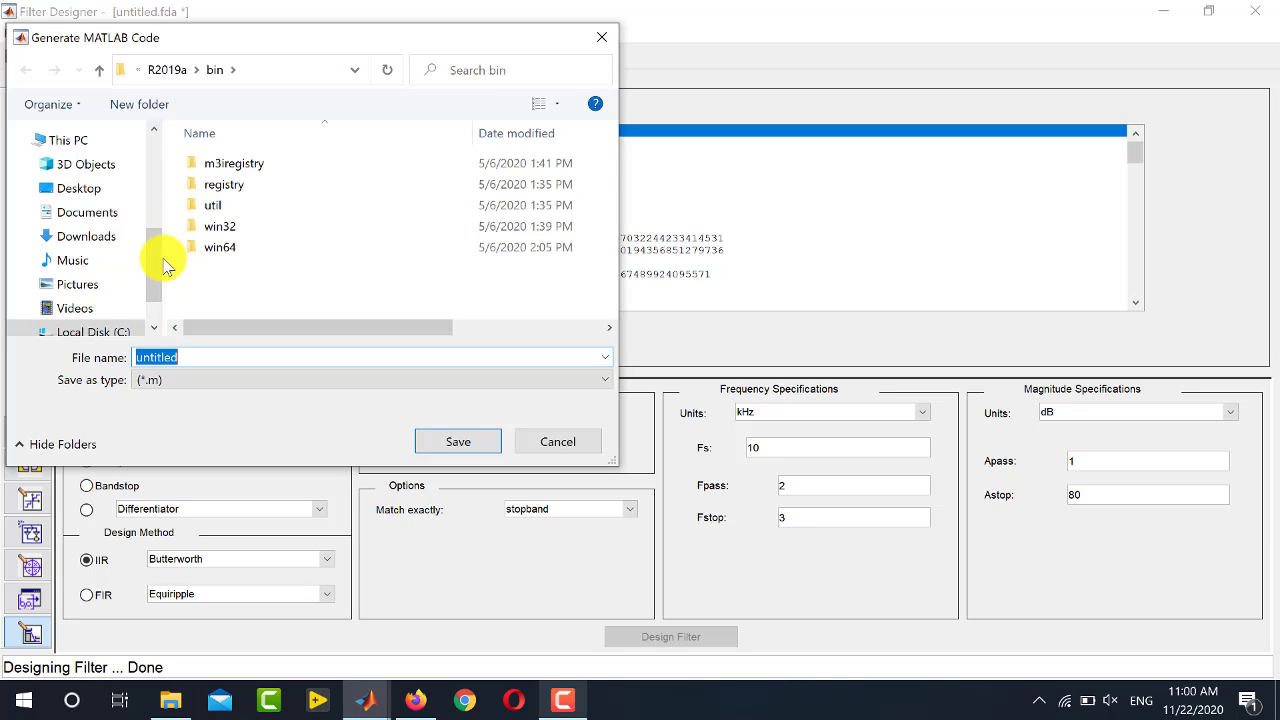
{"action": "left_click", "coordinate": [95, 214]}
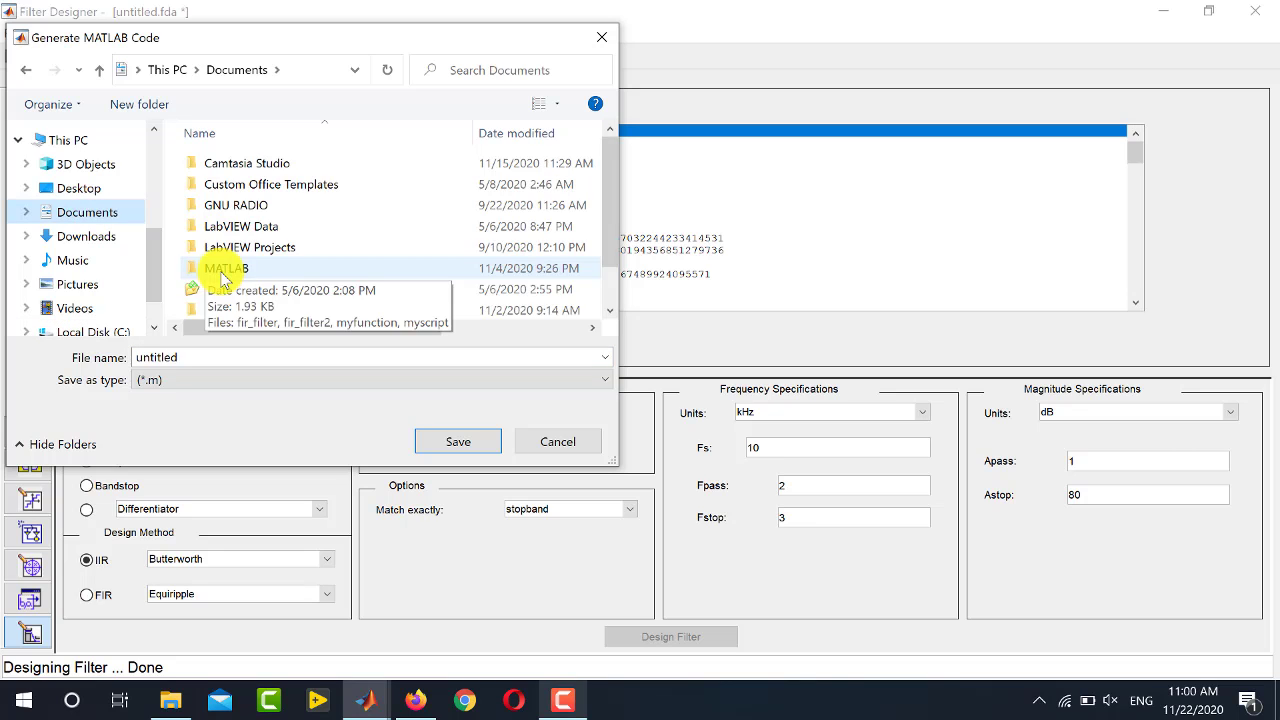
{"action": "double_click", "coordinate": [224, 270]}
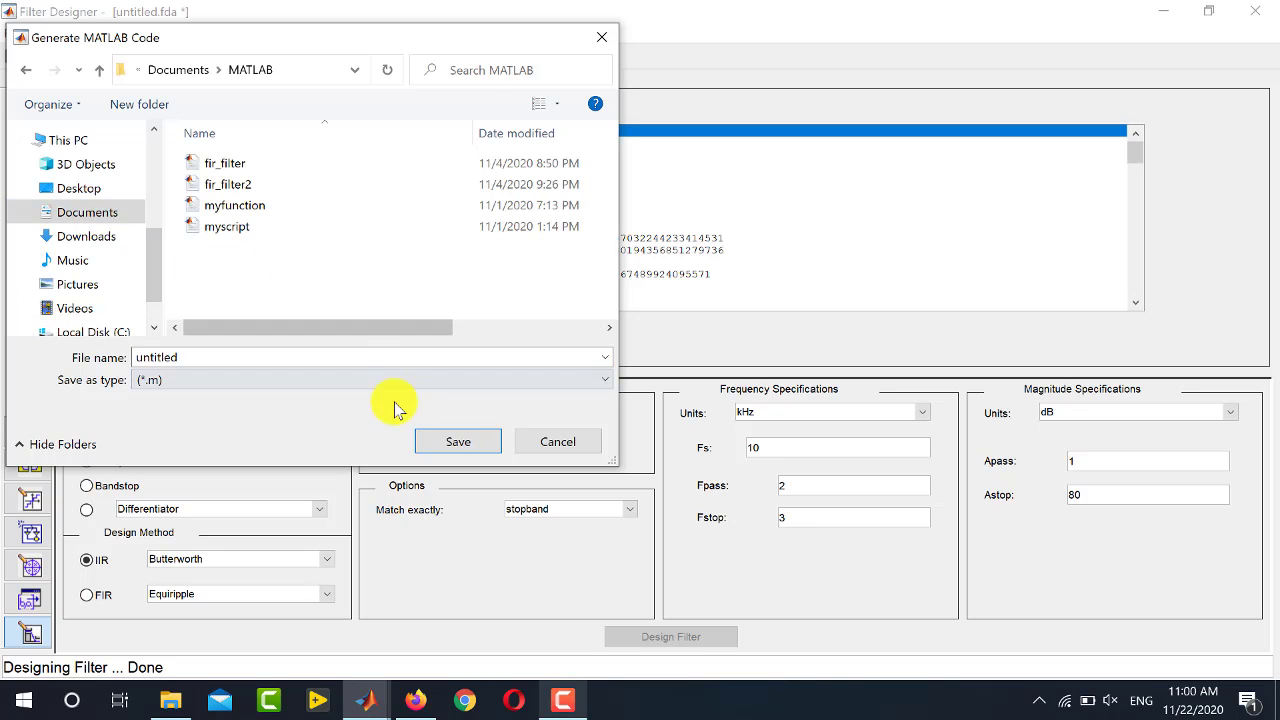
{"action": "left_click", "coordinate": [259, 357]}
{"action": "double_click", "coordinate": [259, 357]}
{"action": "type", "text": "test"}
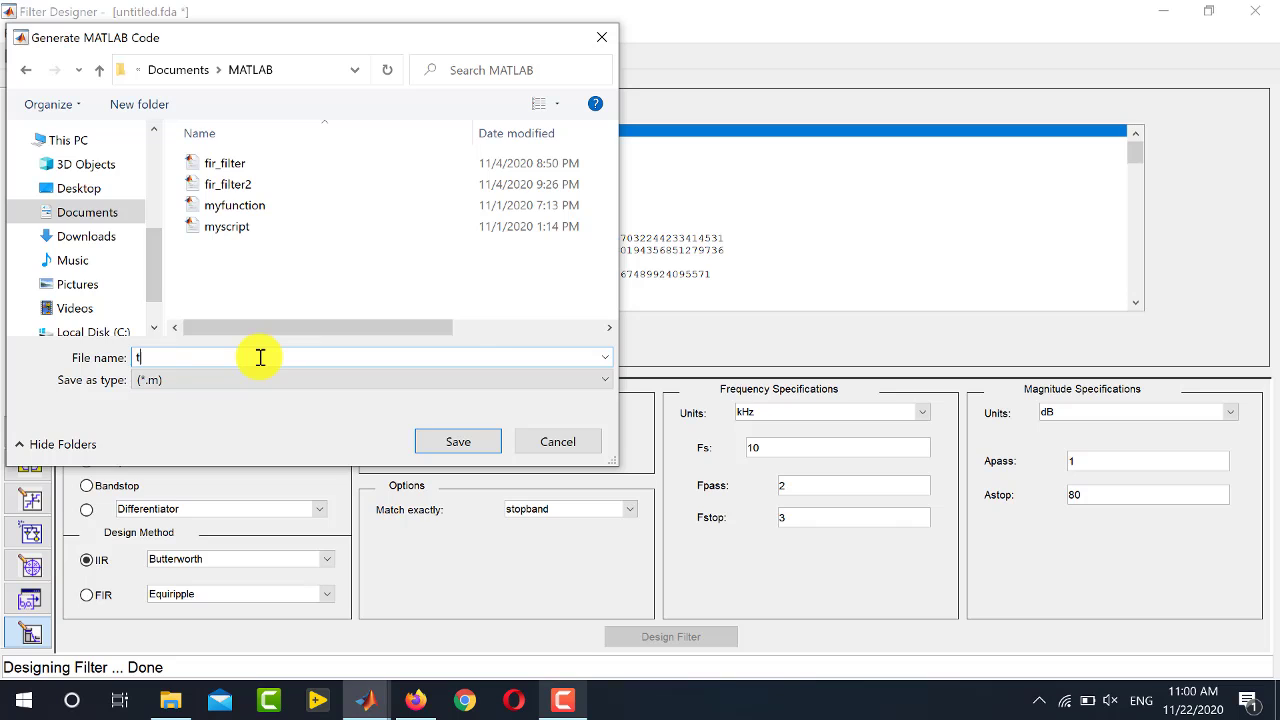
{"action": "type", "text": "_filter"}
{"action": "key", "text": "Return"}
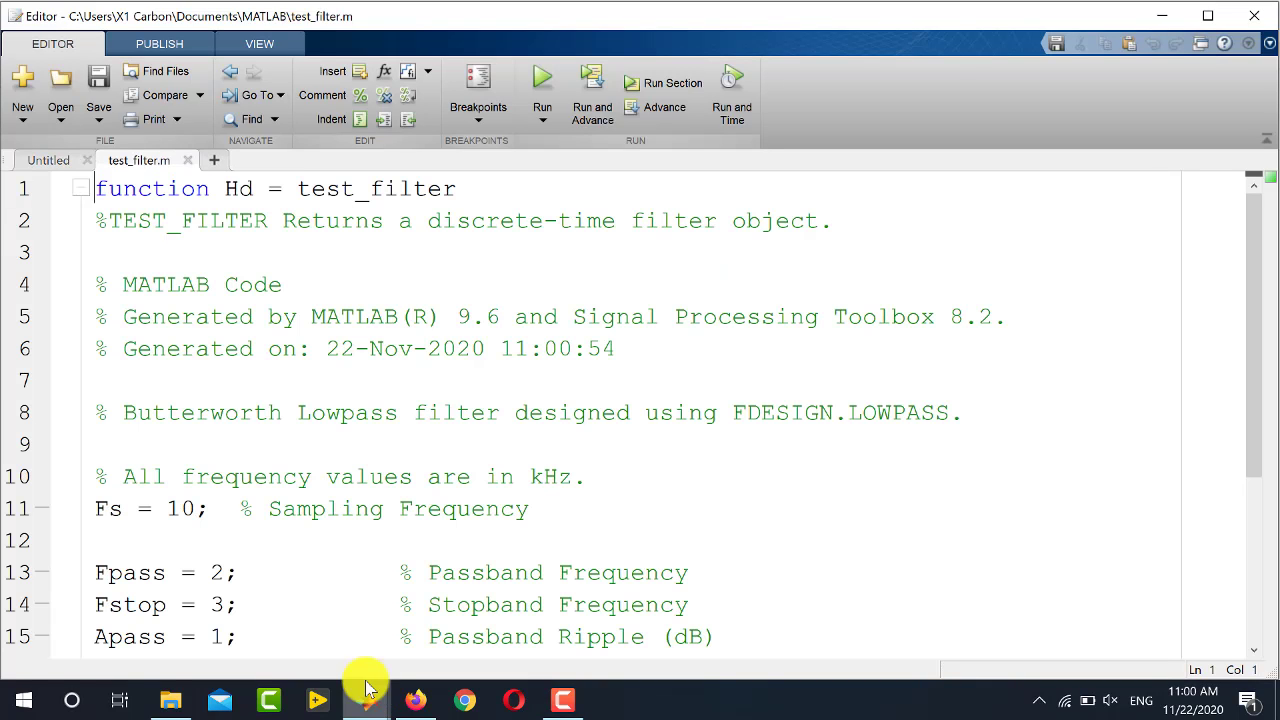
Step: Review the generated test_filter code, including its specifications, design call and output variable Hd
{"action": "left_click", "coordinate": [492, 437]}
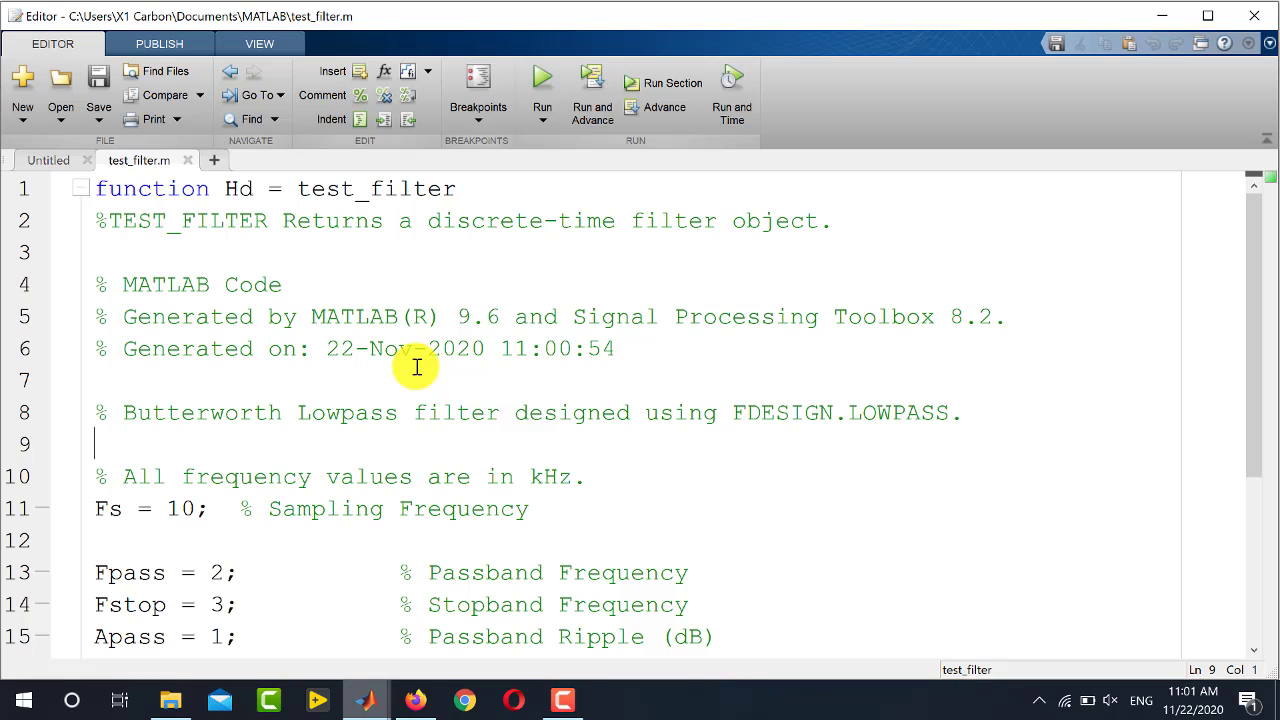
{"action": "scroll", "coordinate": [417, 367], "scroll_direction": "down", "scroll_amount": 3}
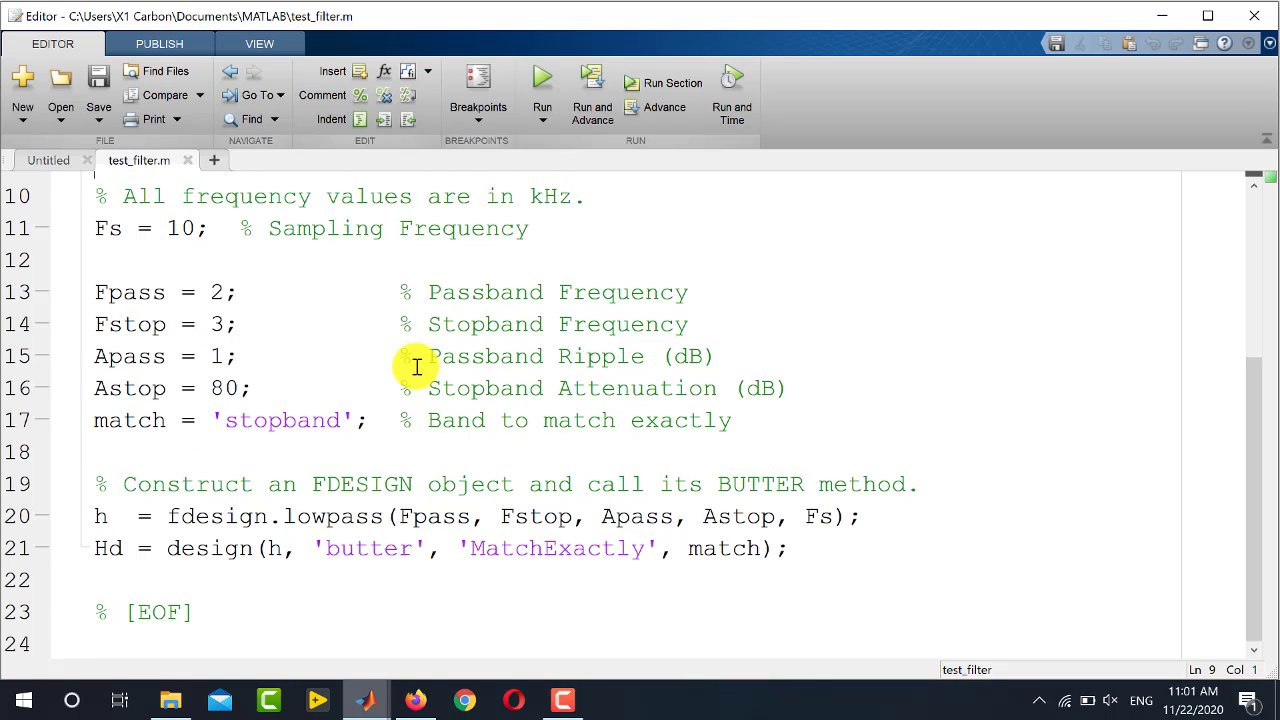
{"action": "scroll", "coordinate": [417, 367], "scroll_direction": "up", "scroll_amount": 3}
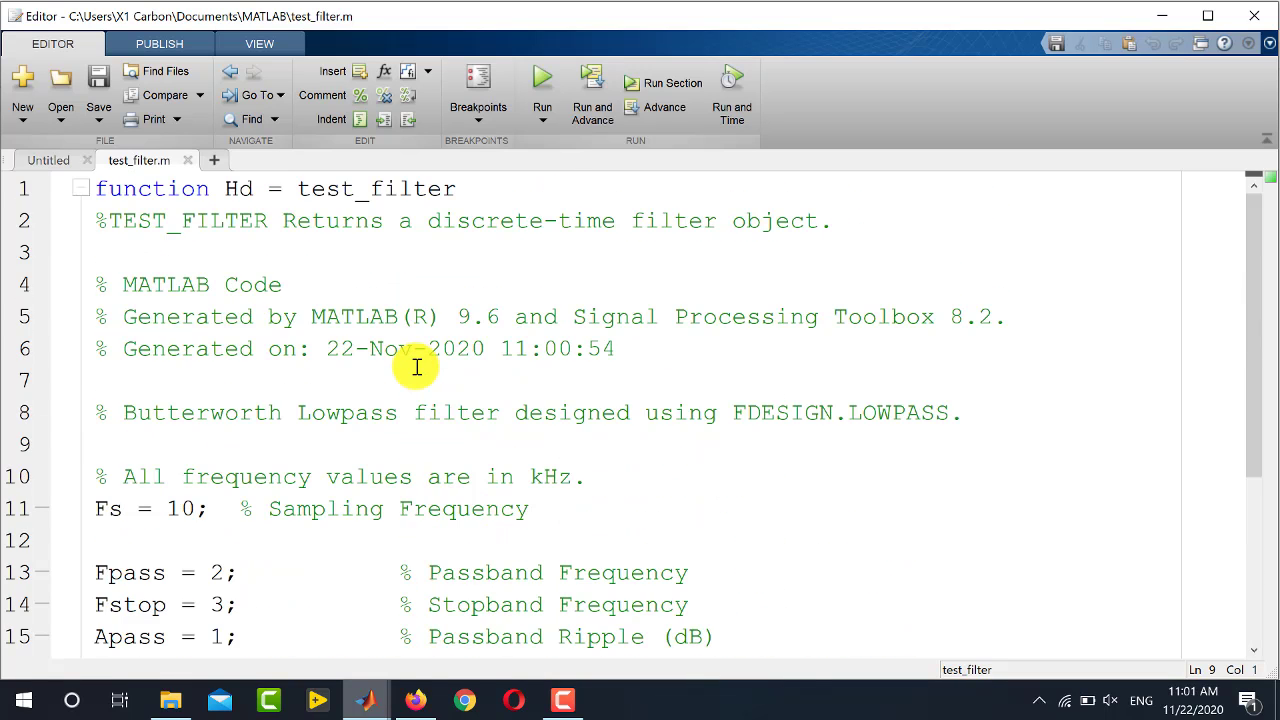
{"action": "scroll", "coordinate": [417, 367], "scroll_direction": "down", "scroll_amount": 3}
{"action": "scroll", "coordinate": [417, 367], "scroll_direction": "up", "scroll_amount": 3}
{"action": "double_click", "coordinate": [247, 189]}
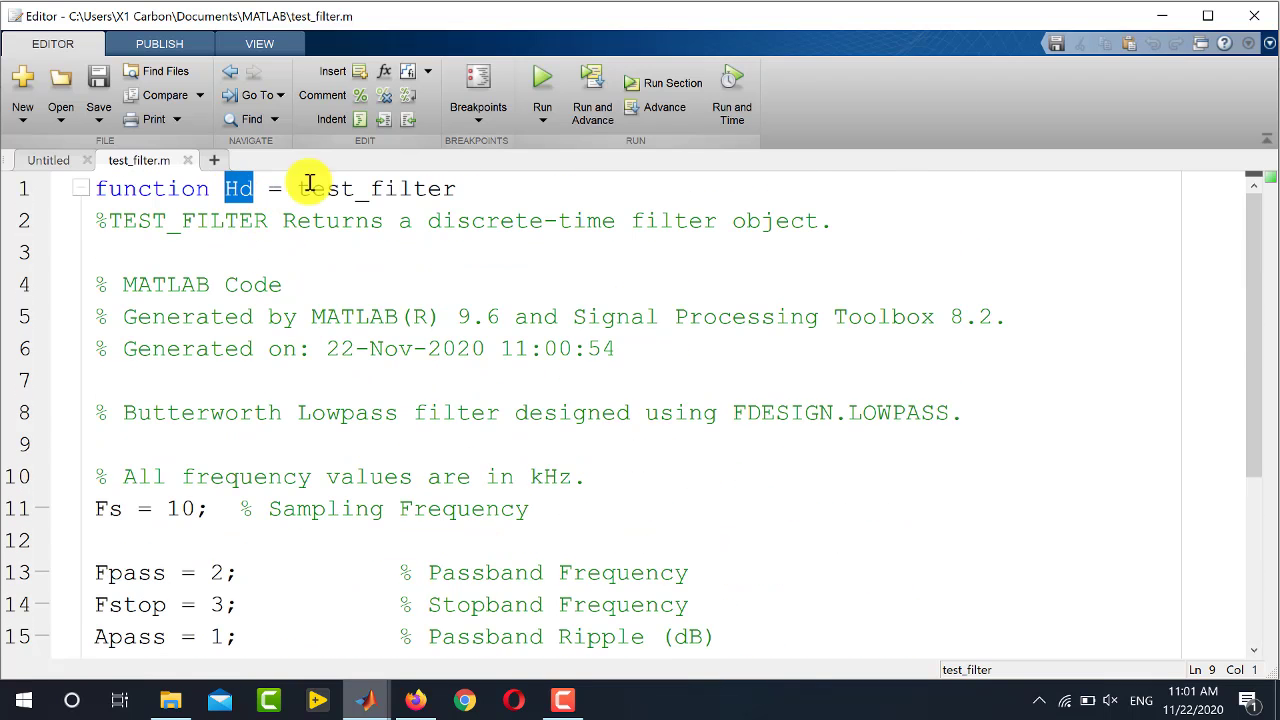
Step: Run test_filter and assign its returned filter object to the variable Hd with "Hd = ans;" in the main MATLAB window
{"action": "left_click", "coordinate": [543, 85]}
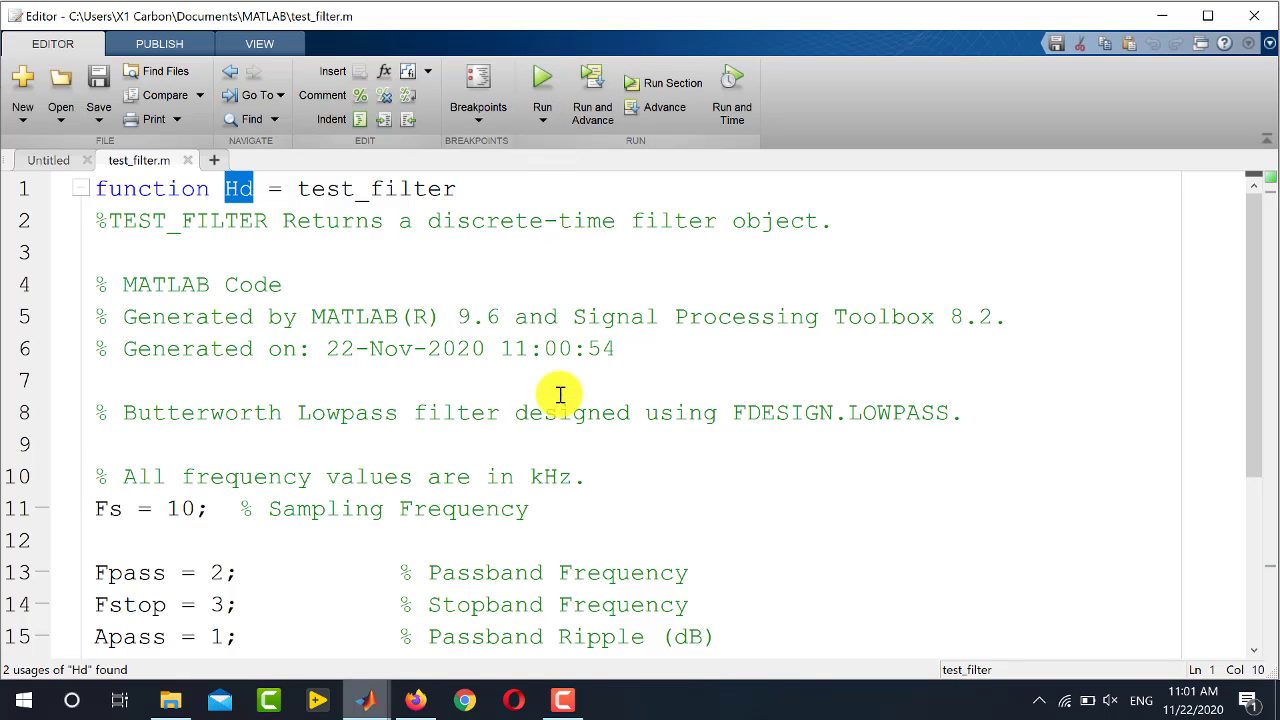
{"action": "left_click", "coordinate": [365, 700]}
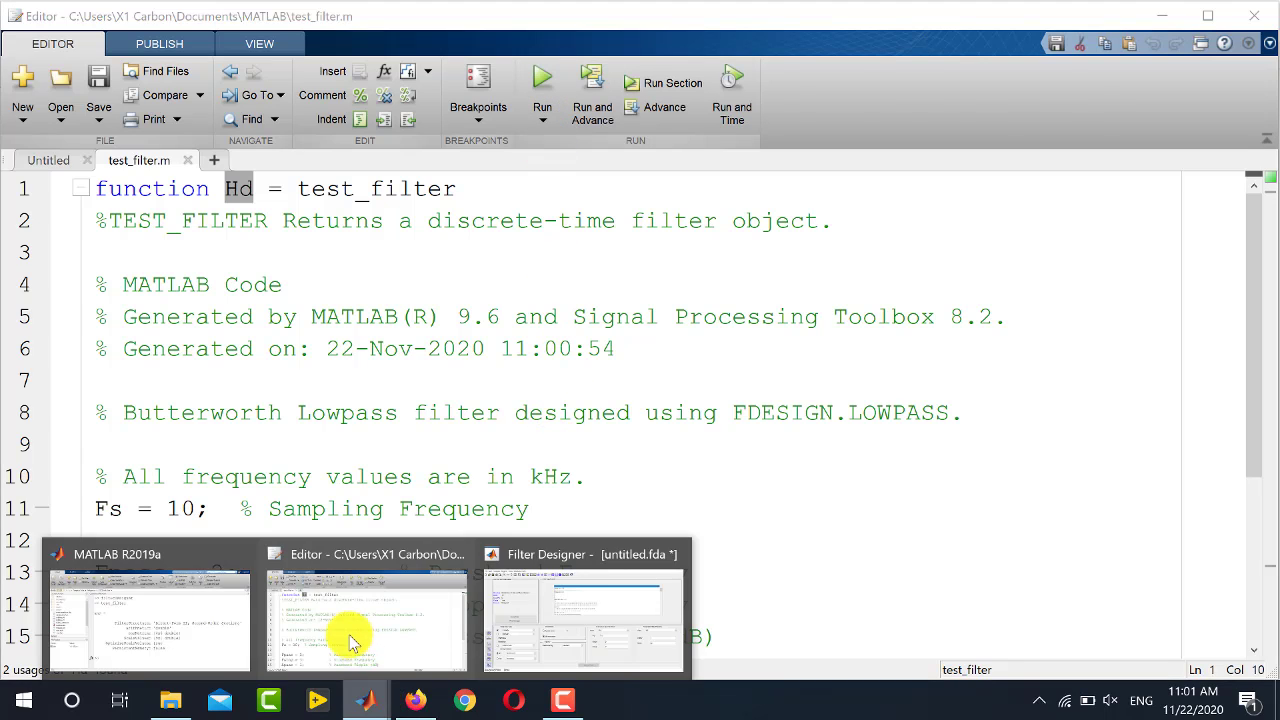
{"action": "left_click", "coordinate": [150, 620]}
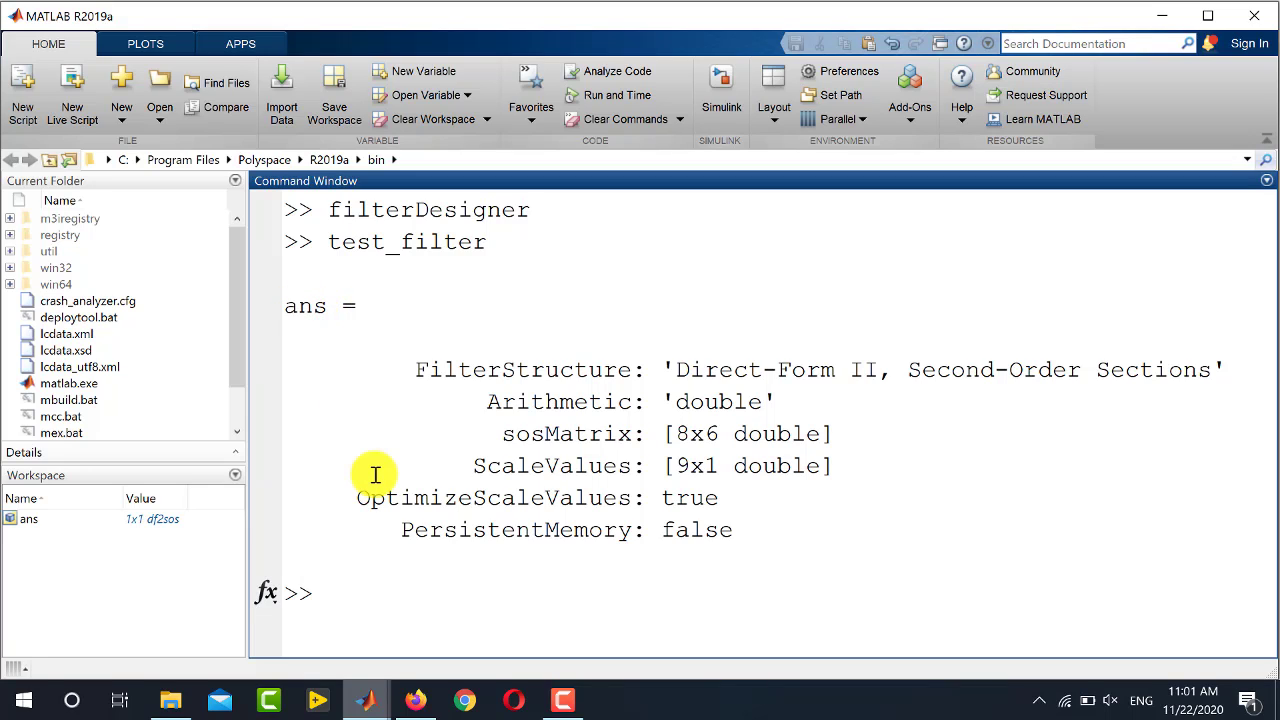
{"action": "type", "text": "Hd = ans;"}
{"action": "key", "text": "Return"}
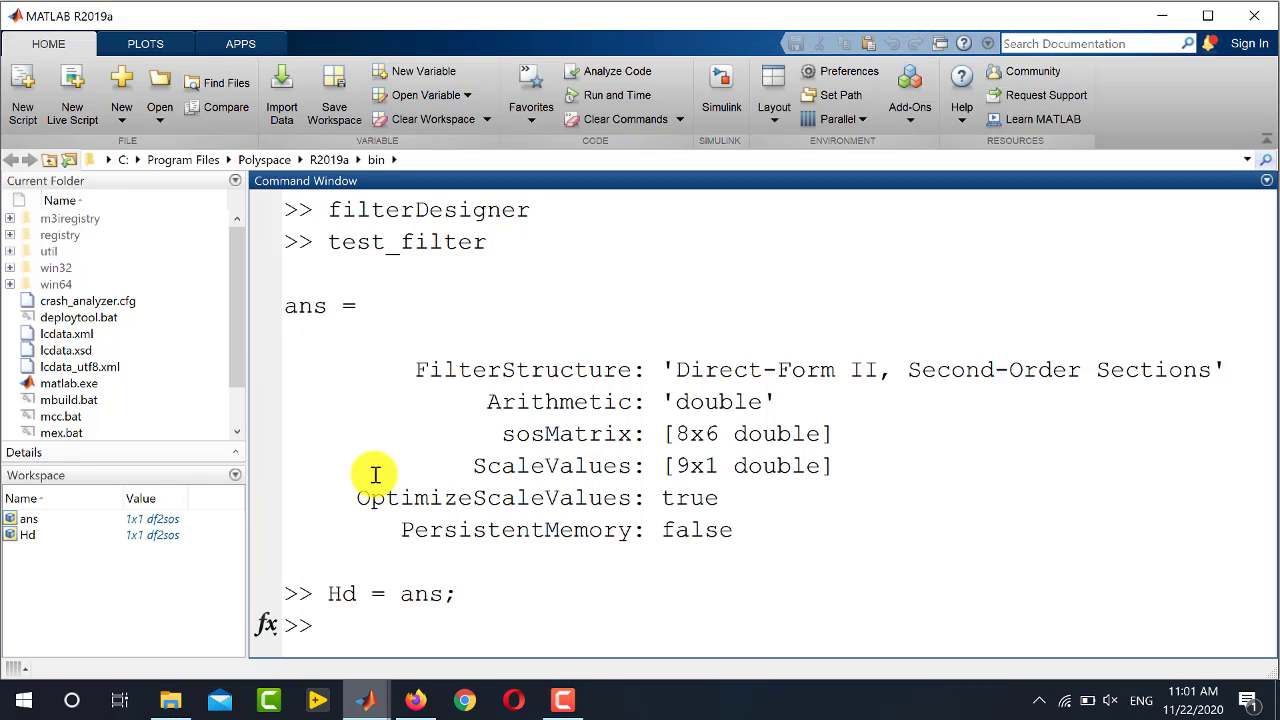
{"action": "left_click", "coordinate": [22, 536]}
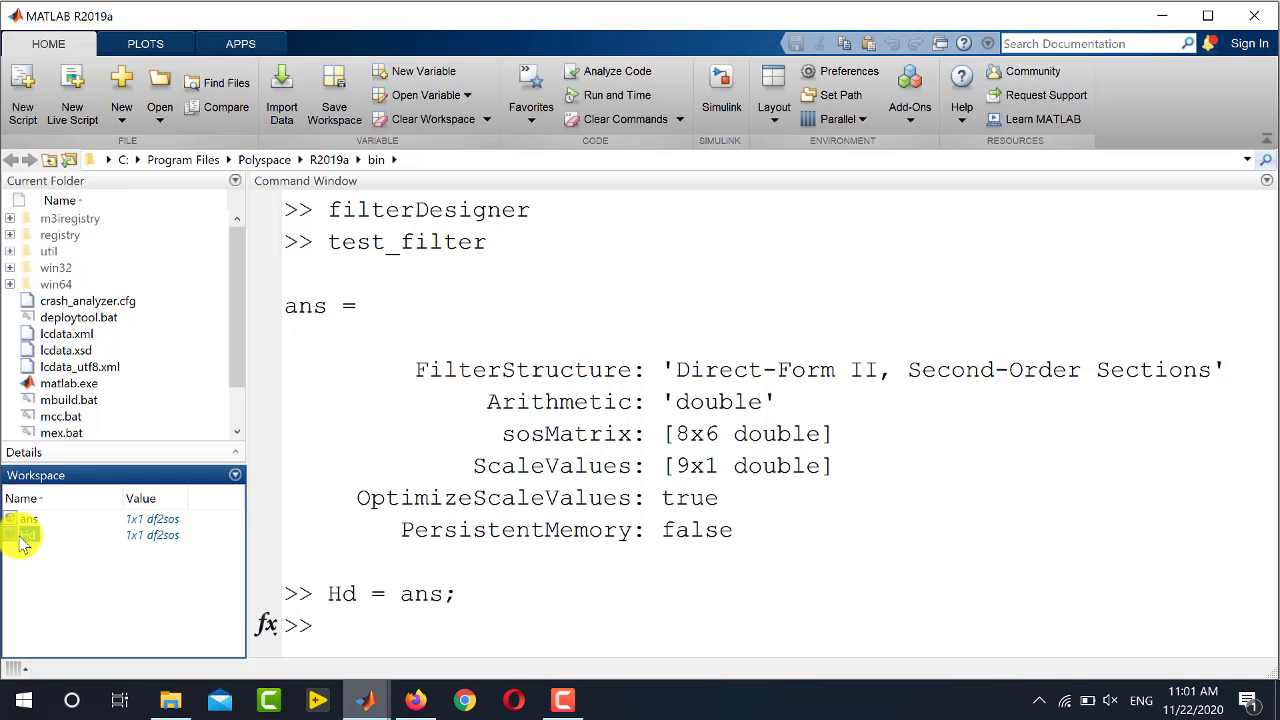
Step: Start exporting the designed filter from Filter Designer, with Workspace as the destination and Objects as the export format
{"action": "left_click", "coordinate": [372, 700]}
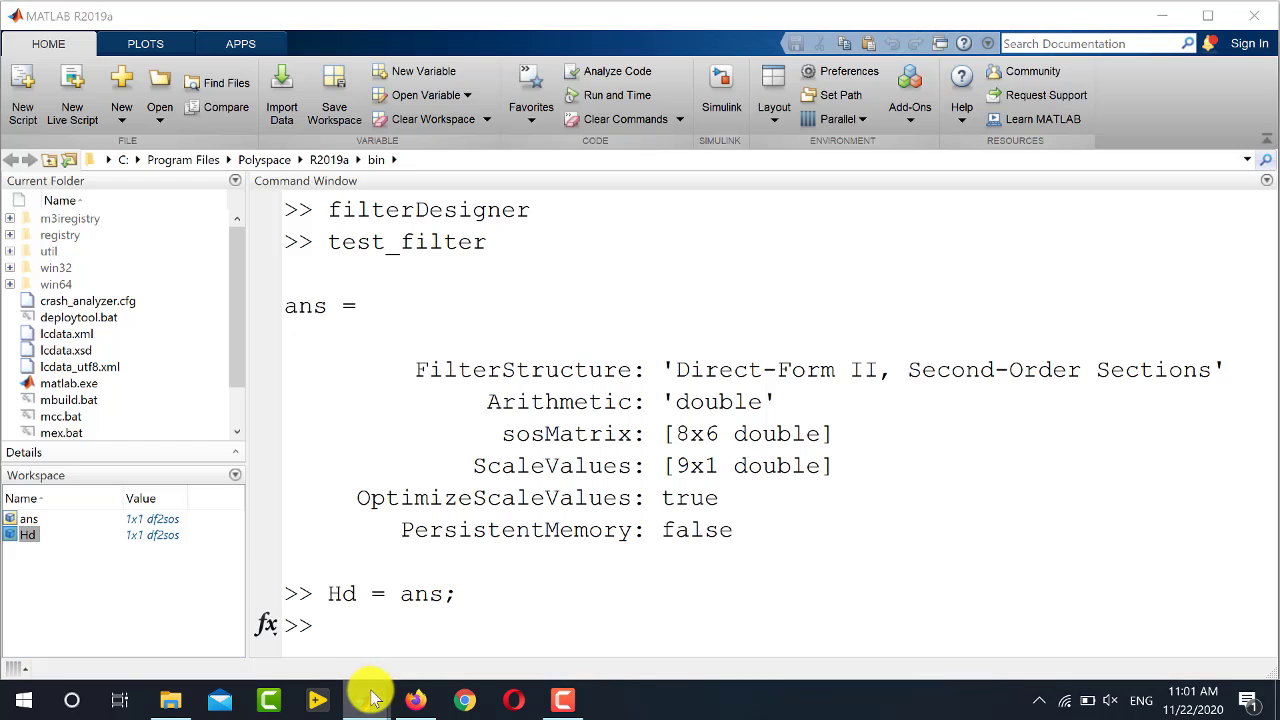
{"action": "left_click", "coordinate": [531, 623]}
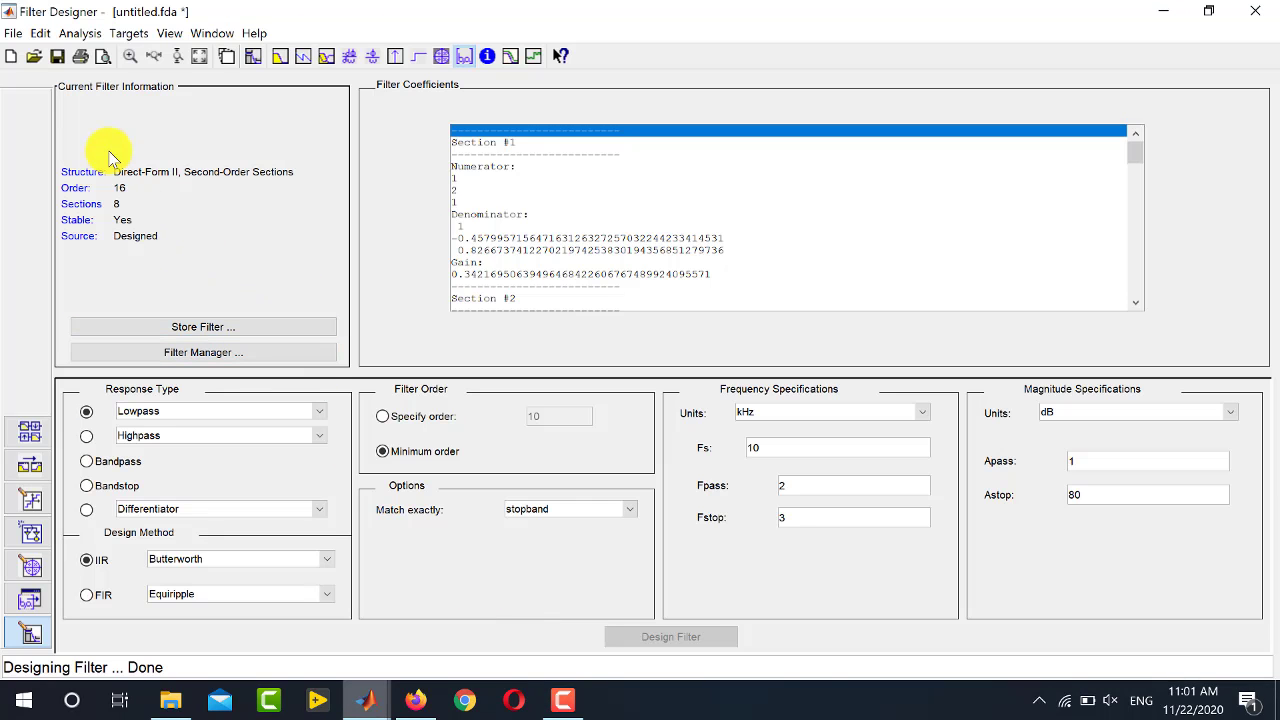
{"action": "left_click", "coordinate": [13, 35]}
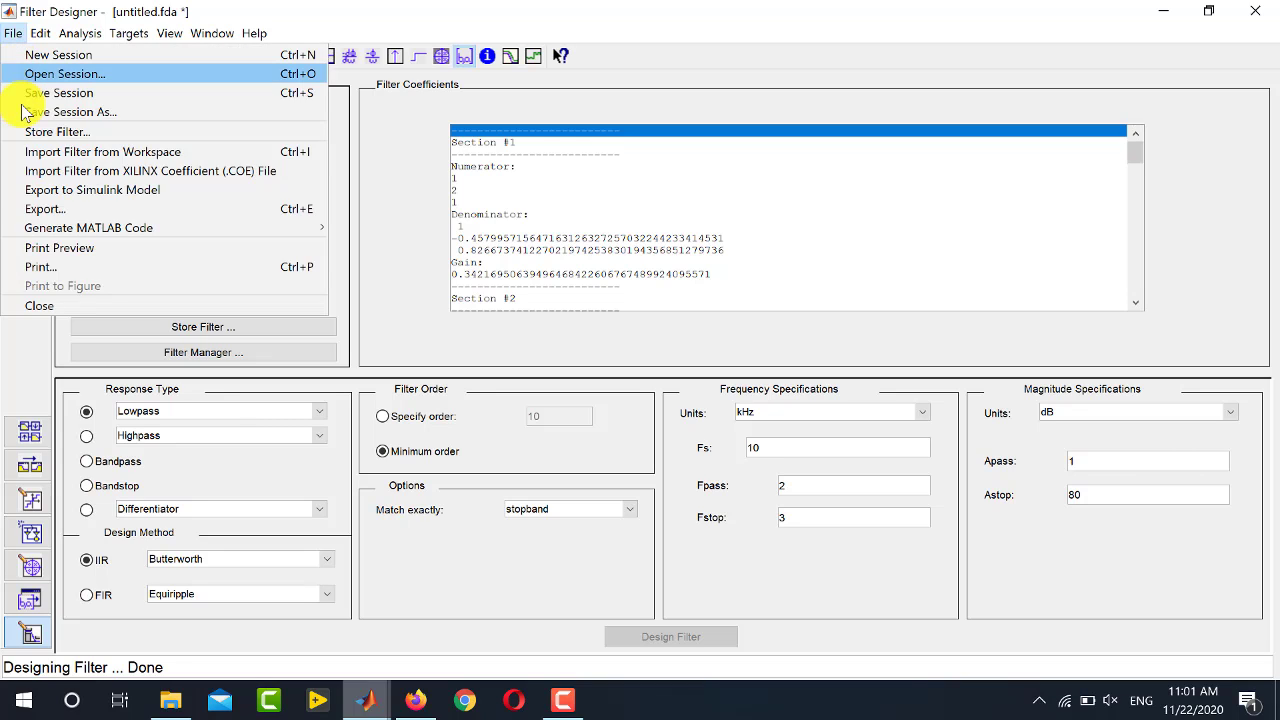
{"action": "left_click", "coordinate": [52, 215]}
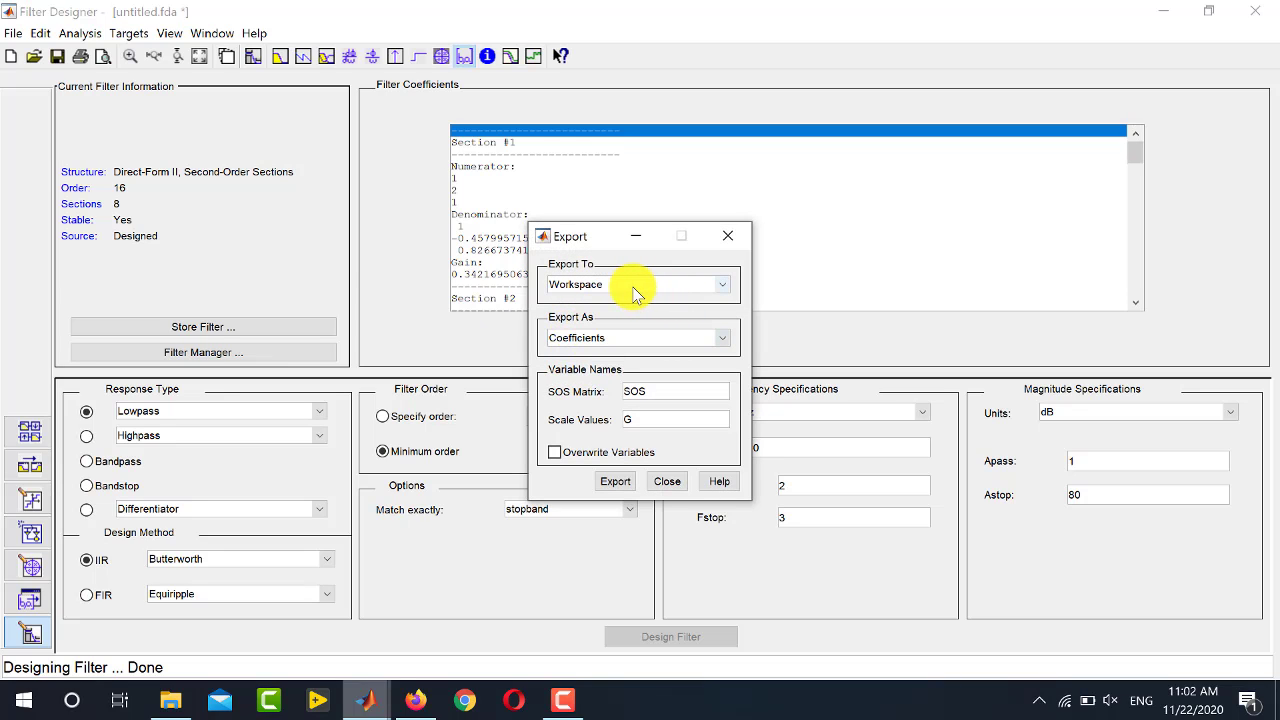
{"action": "left_click", "coordinate": [632, 290]}
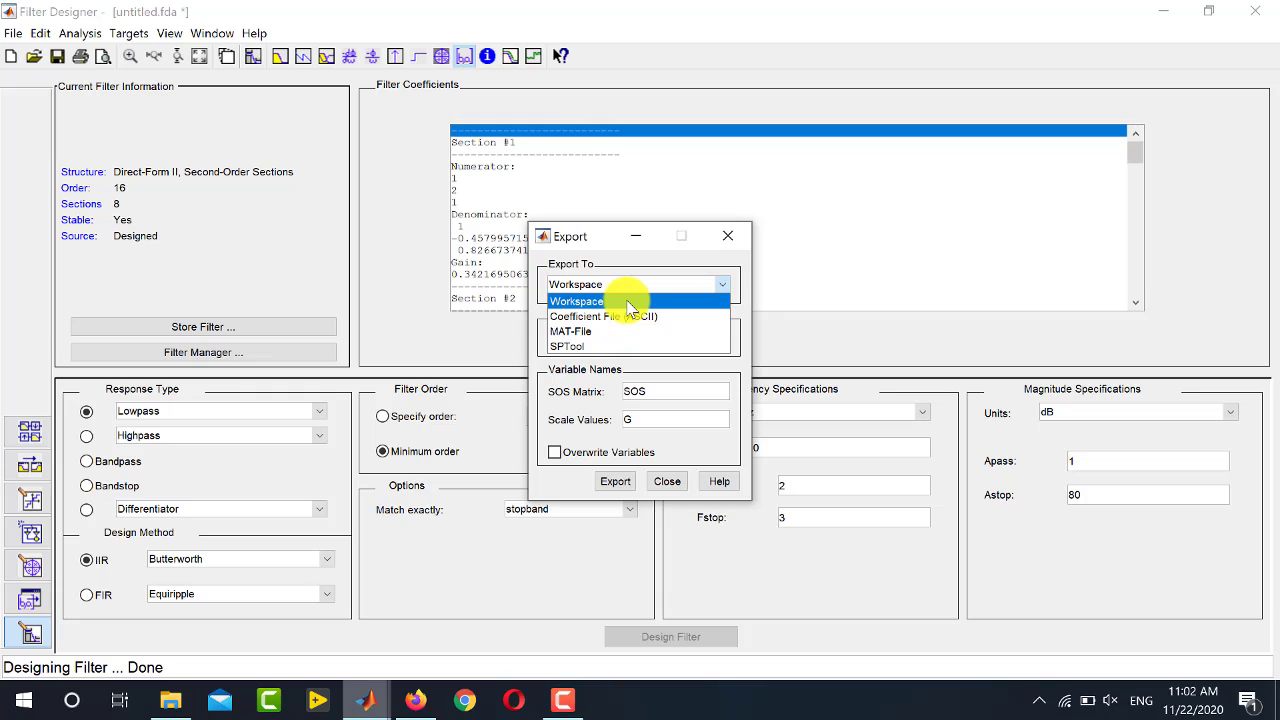
{"action": "left_click", "coordinate": [628, 302]}
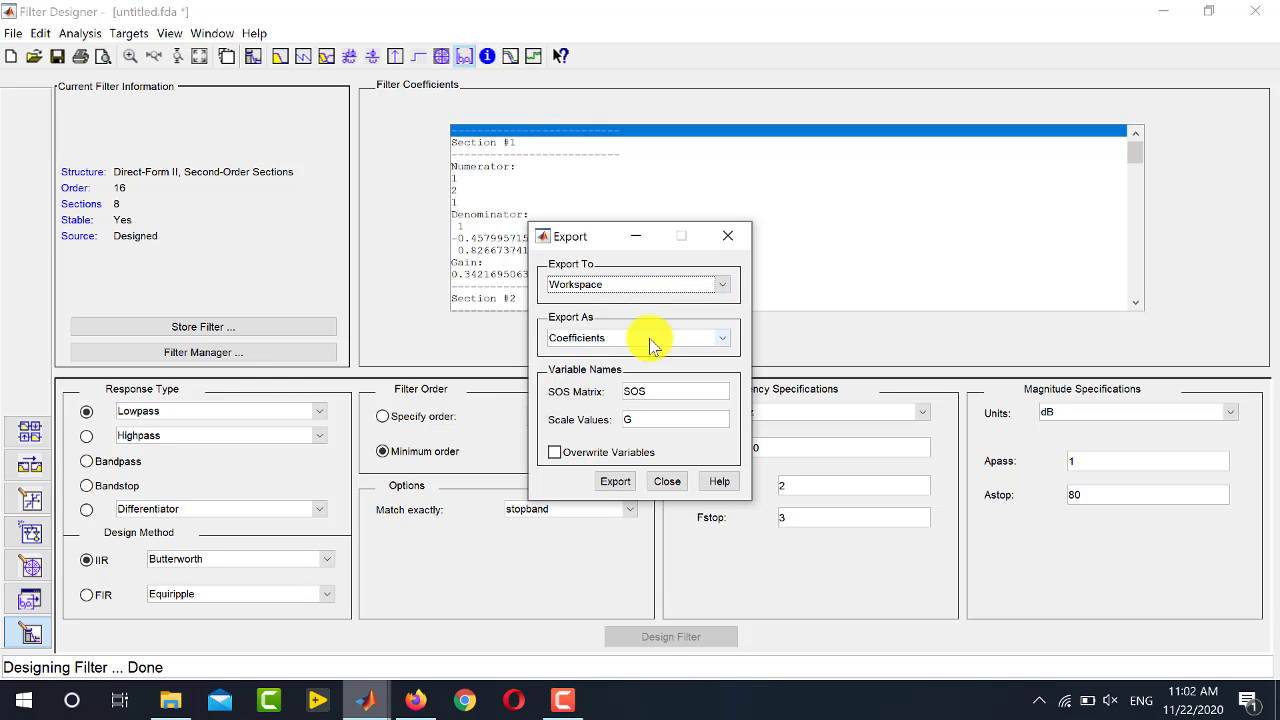
{"action": "left_click", "coordinate": [623, 338]}
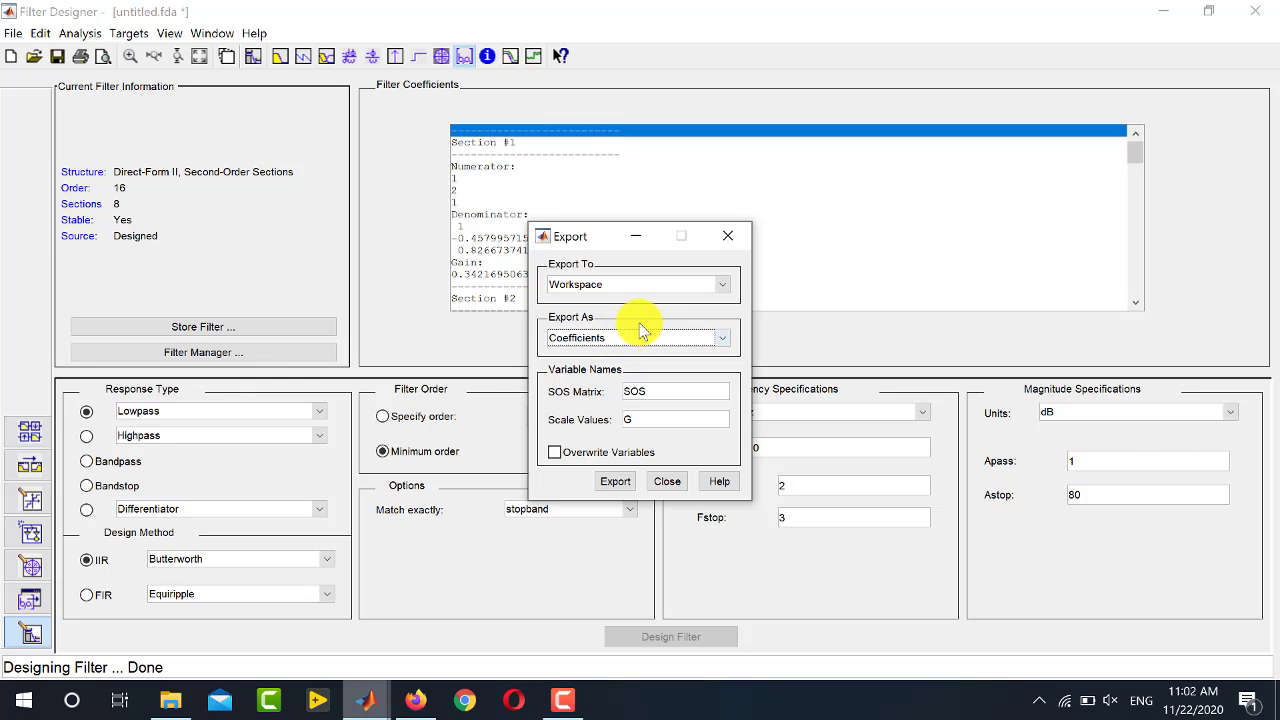
{"action": "left_click", "coordinate": [628, 337]}
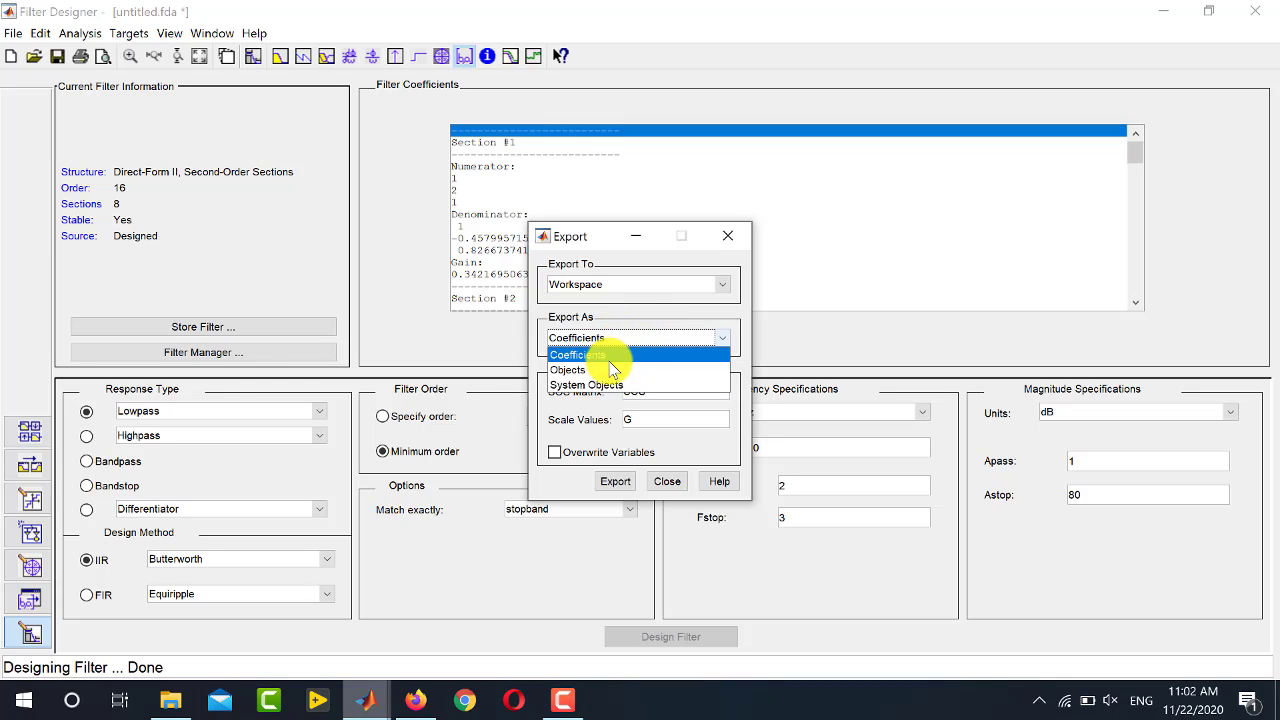
{"action": "left_click", "coordinate": [610, 370]}
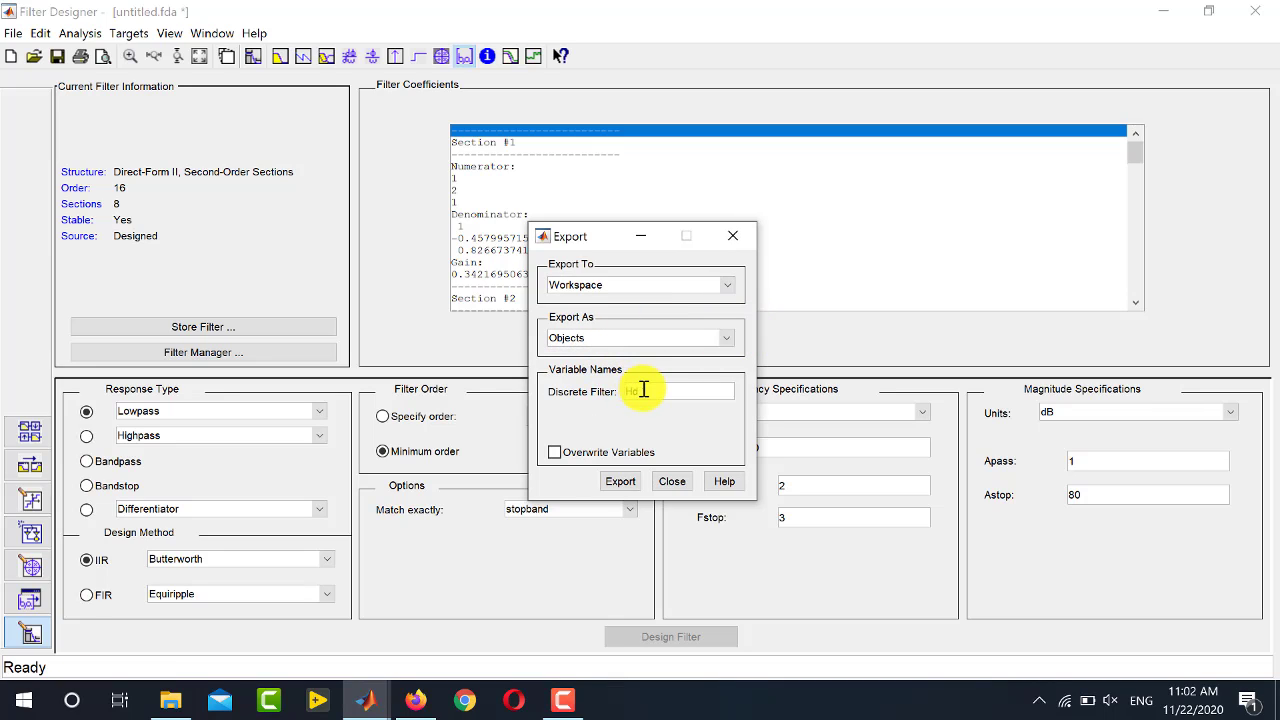
Step: Name the discrete filter variable Hd_2, export it, and select it in the MATLAB workspace
{"action": "left_click_drag", "start_coordinate": [646, 391], "coordinate": [597, 394]}
{"action": "key", "text": "Home"}
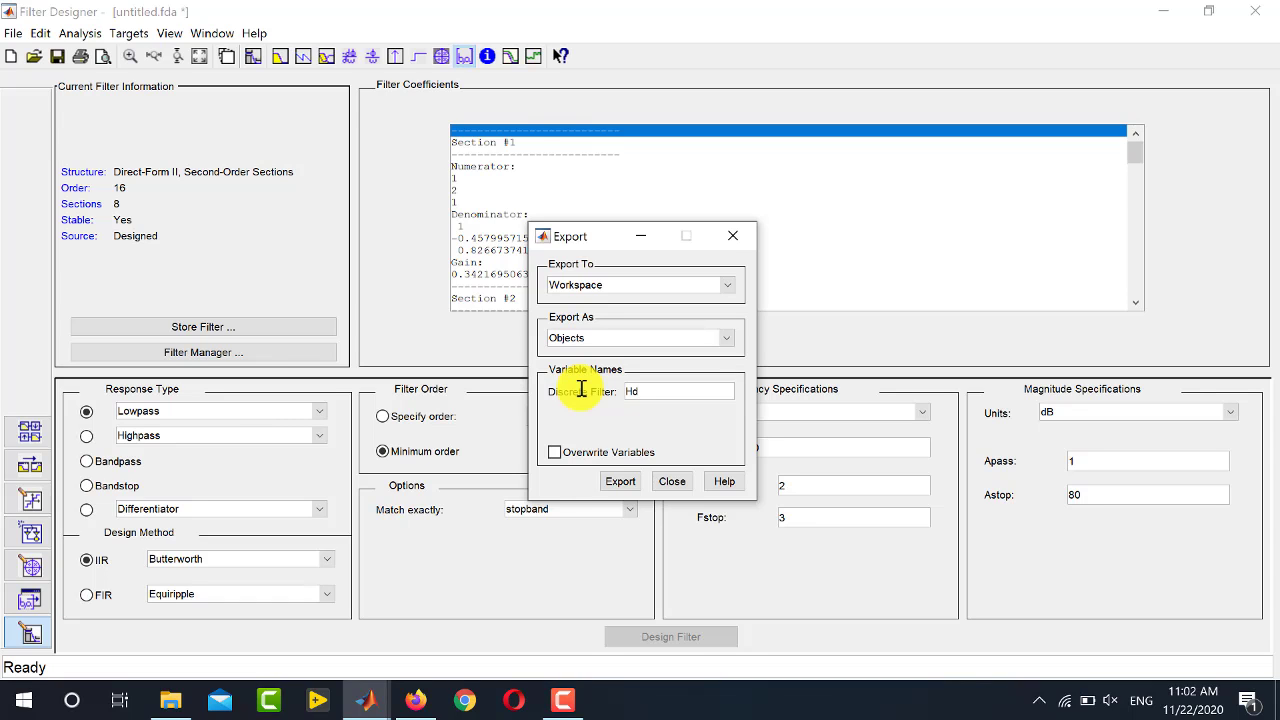
{"action": "type", "text": "_2"}
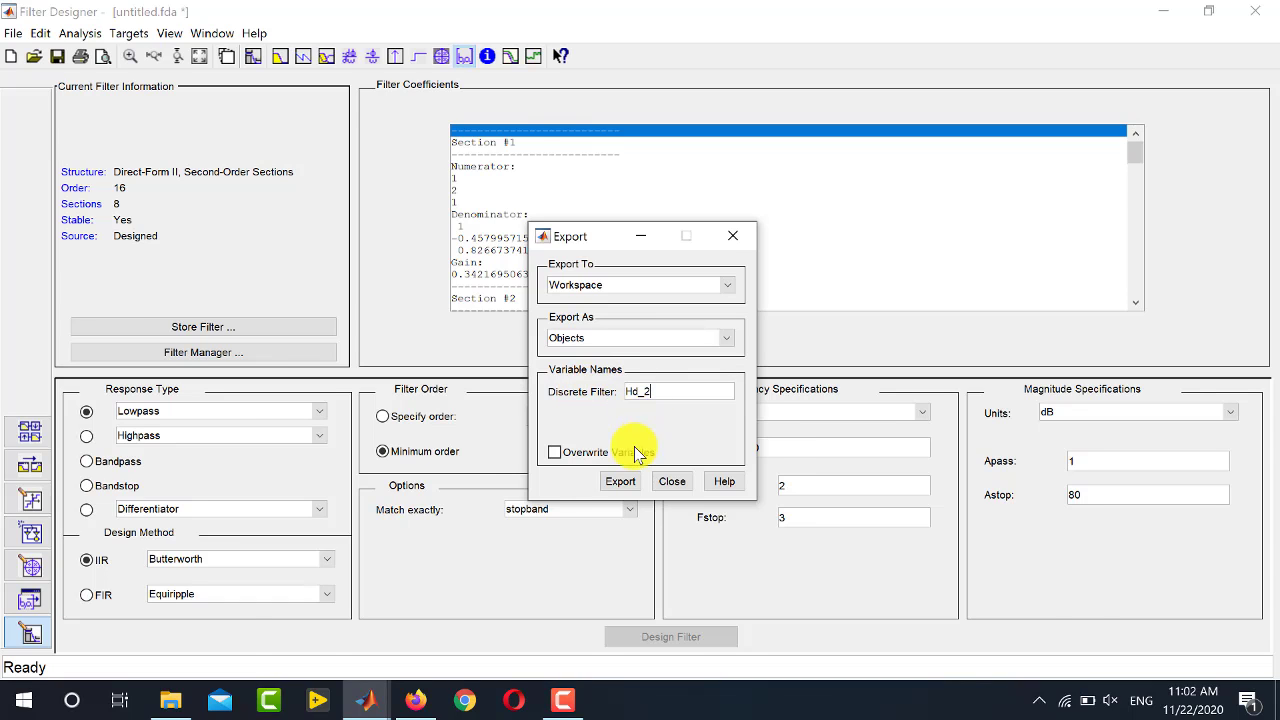
{"action": "left_click", "coordinate": [620, 481]}
{"action": "left_click", "coordinate": [25, 551]}
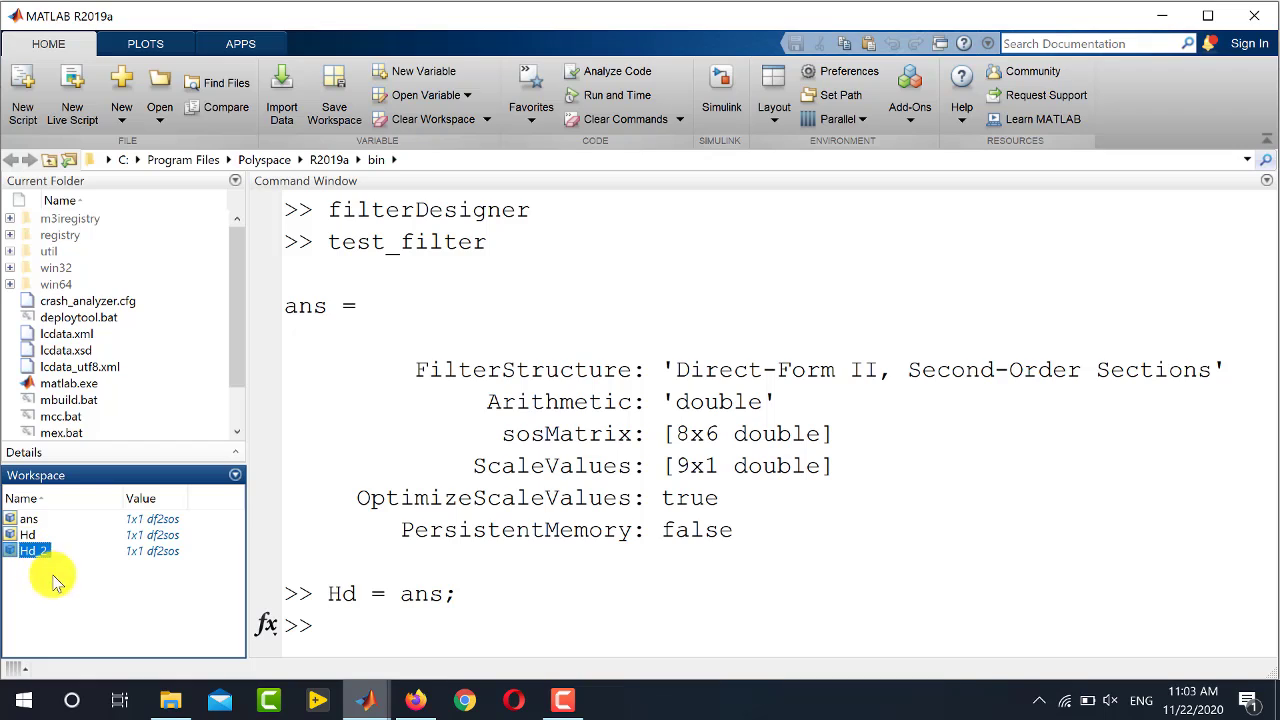
Step: Clear the Command Window and create the input signal with "x = ones(1,1000);"
{"action": "left_click", "coordinate": [347, 637]}
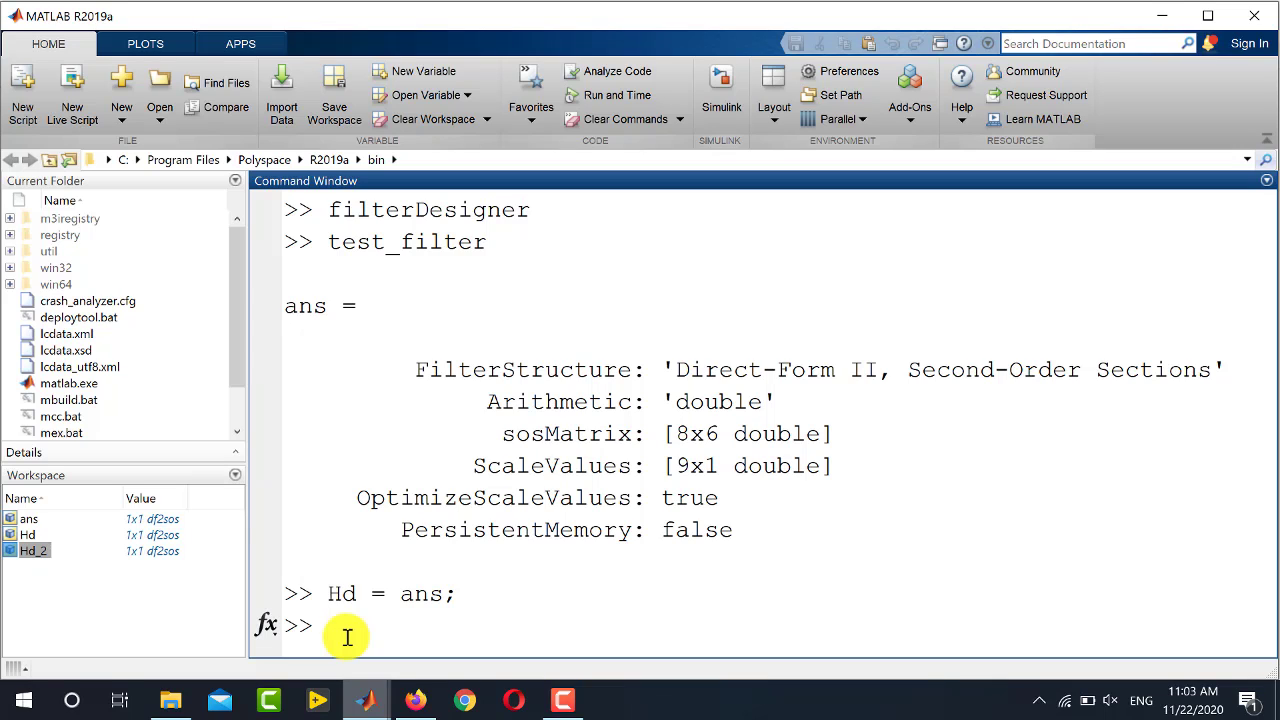
{"action": "type", "text": "clc"}
{"action": "key", "text": "Return"}
{"action": "type", "text": "x = "}
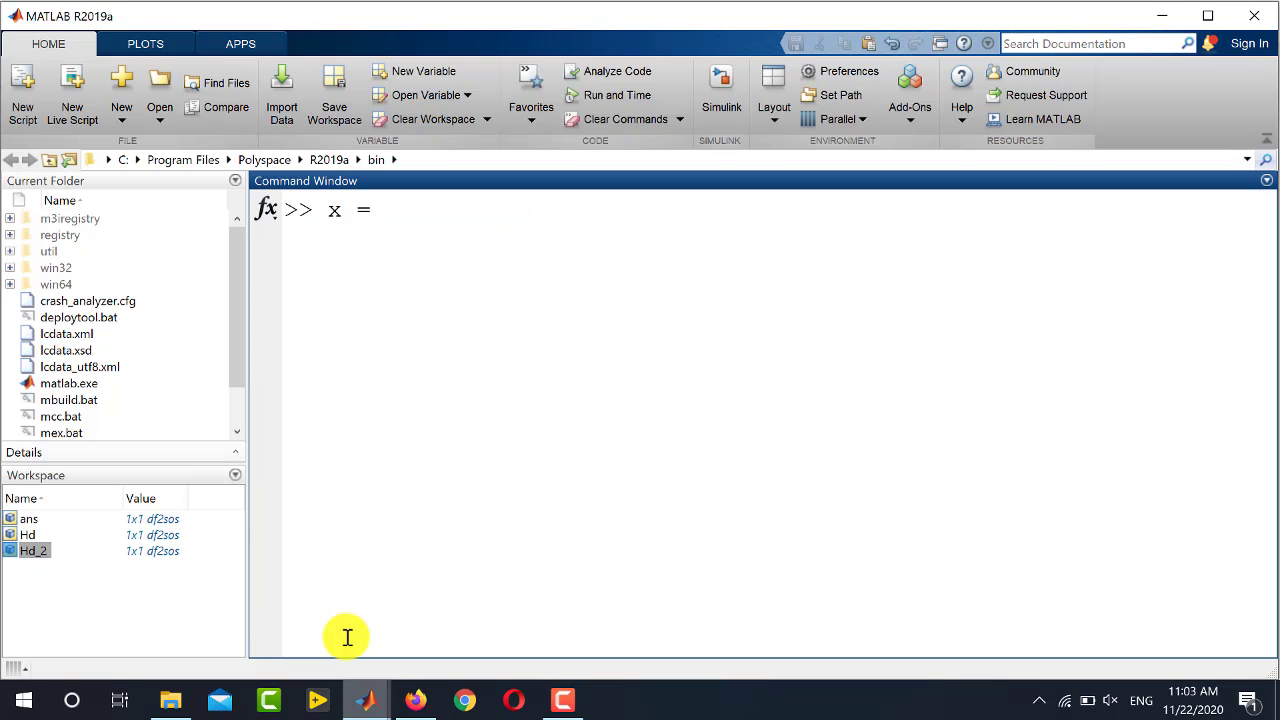
{"action": "type", "text": "ones("}
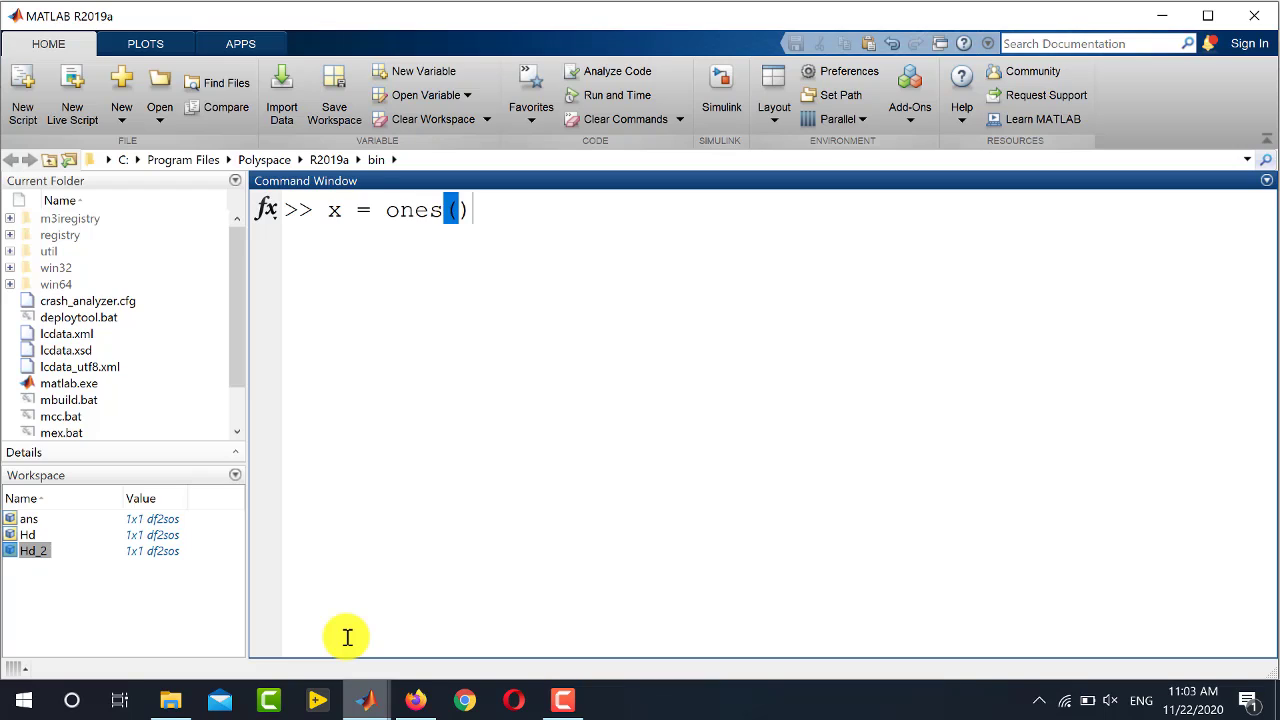
{"action": "type", "text": "1,1000"}
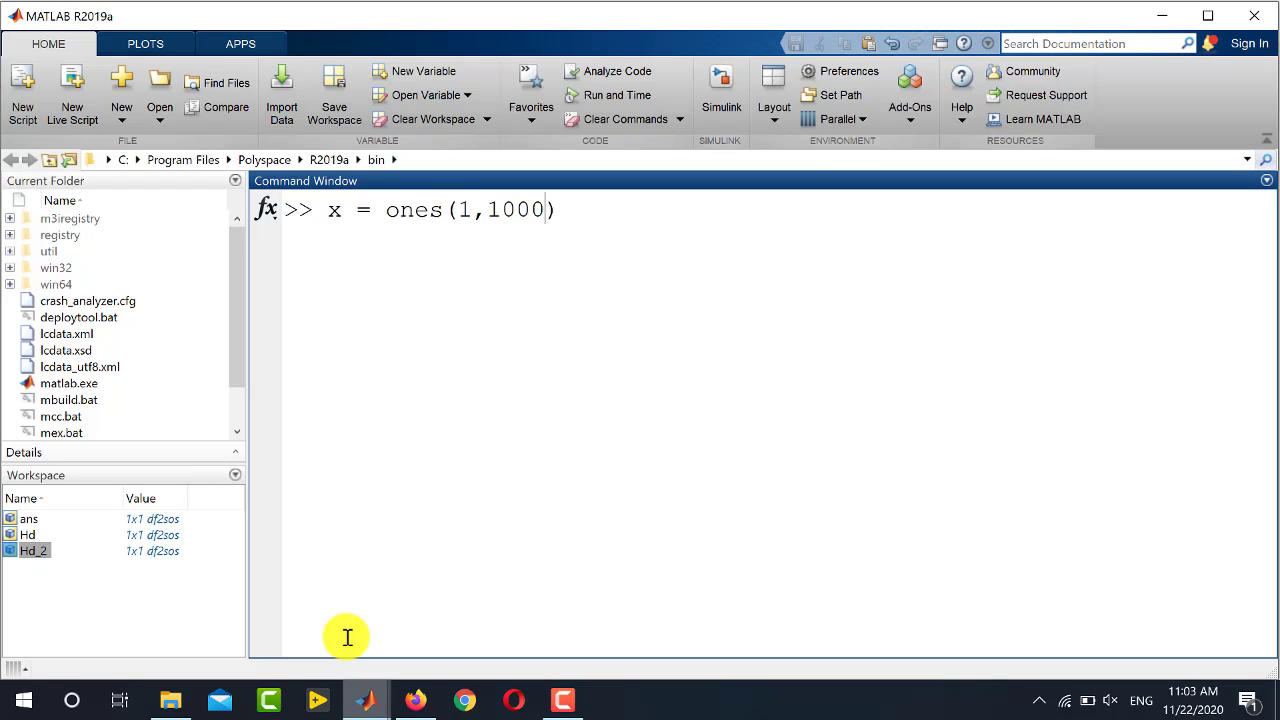
{"action": "type", "text": ")"}
{"action": "key", "text": "Return"}
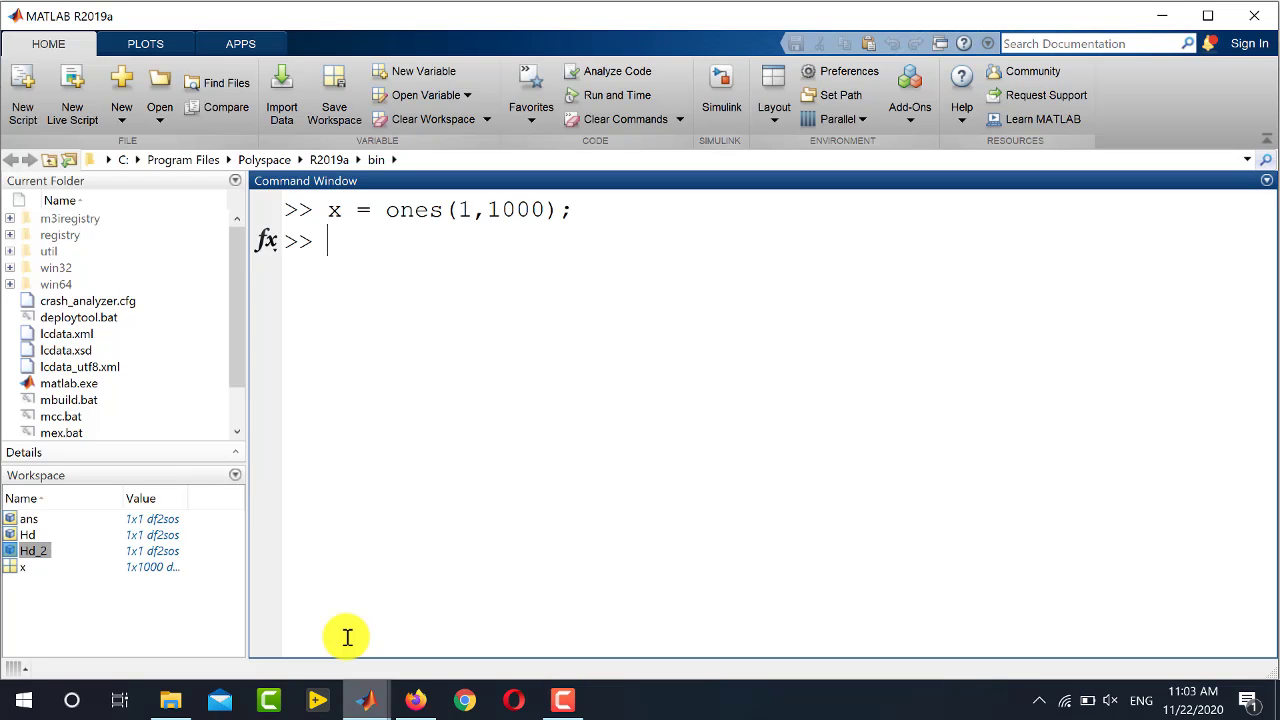
Step: Filter the input signal with "y = filter(Hd,x);"
{"action": "type", "text": "y = filter("}
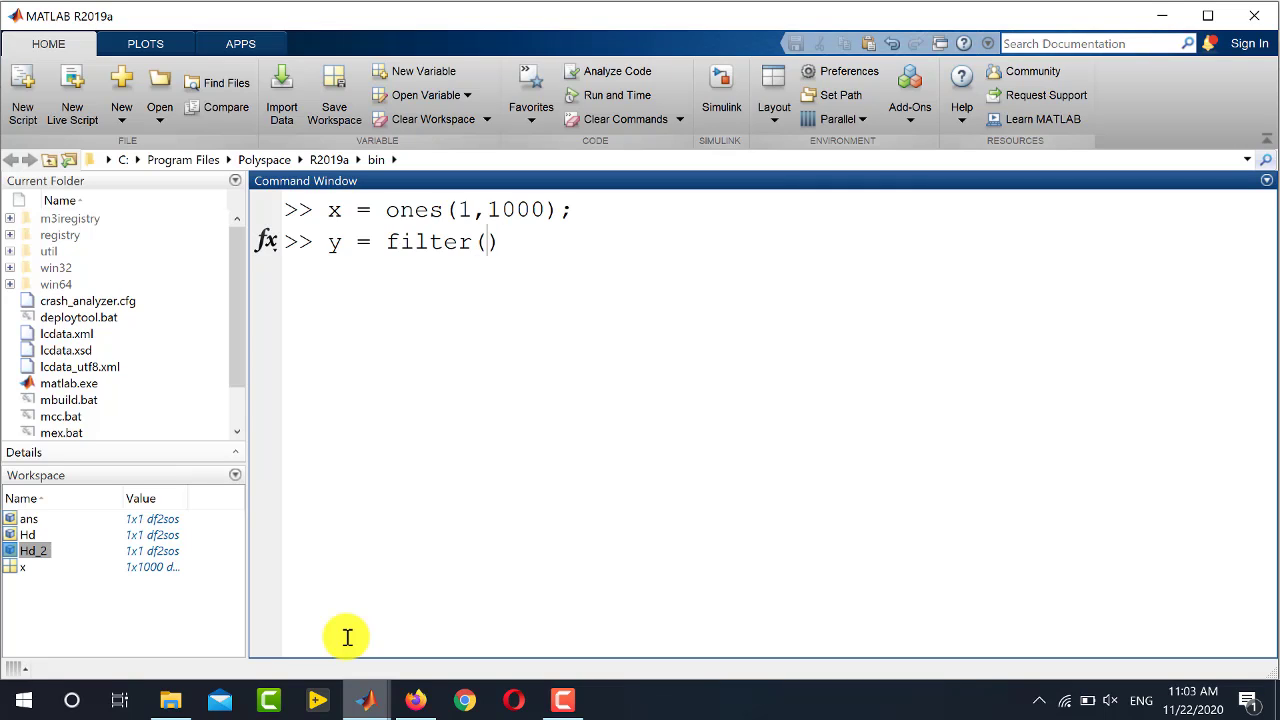
{"action": "type", "text": "Hd,x);"}
{"action": "key", "text": "Return"}
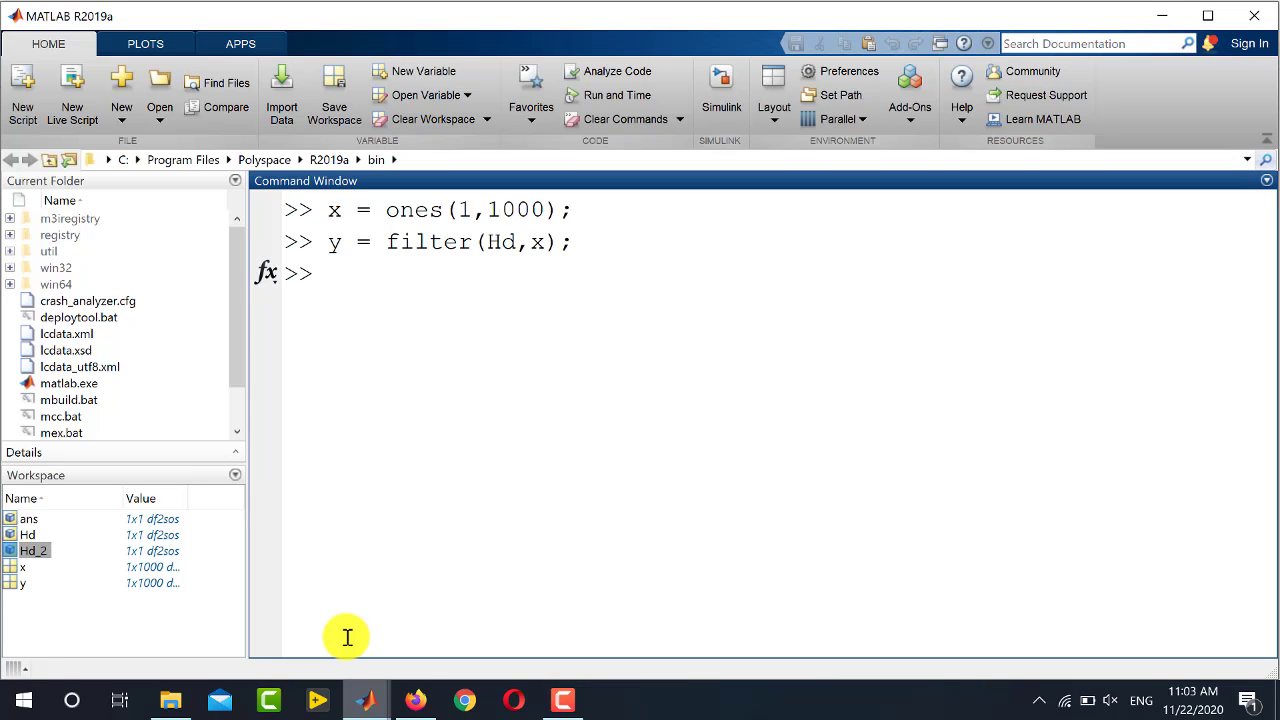
Step: Plot the input signal with "plot(x)" and keep the figure for further curves with "hold on"
{"action": "type", "text": "plot(x"}
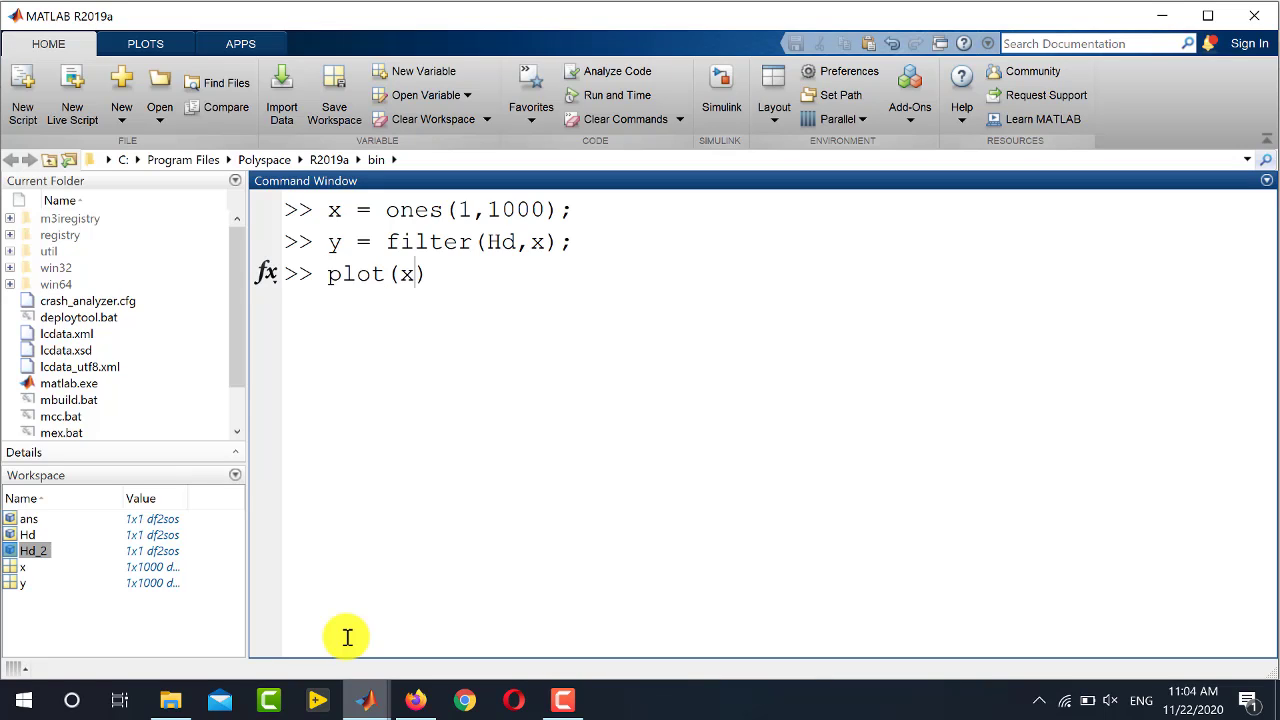
{"action": "key", "text": "Return"}
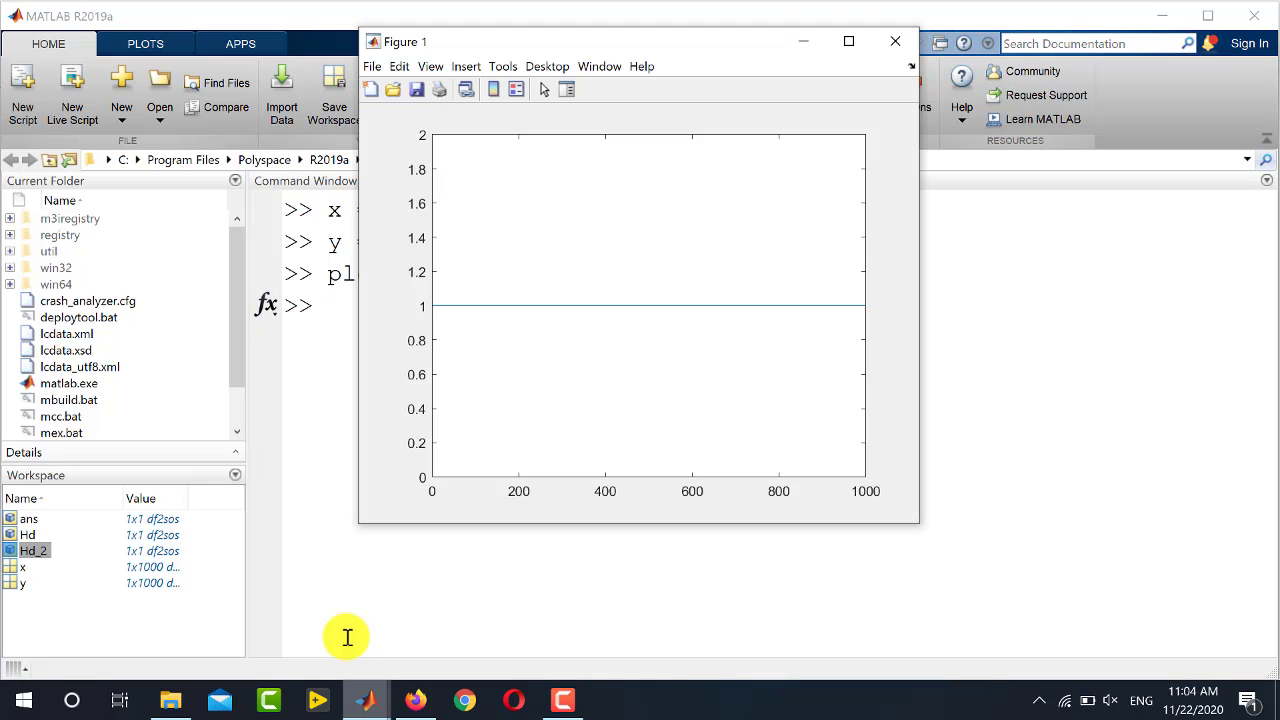
{"action": "left_click", "coordinate": [347, 637]}
{"action": "type", "text": "hold on"}
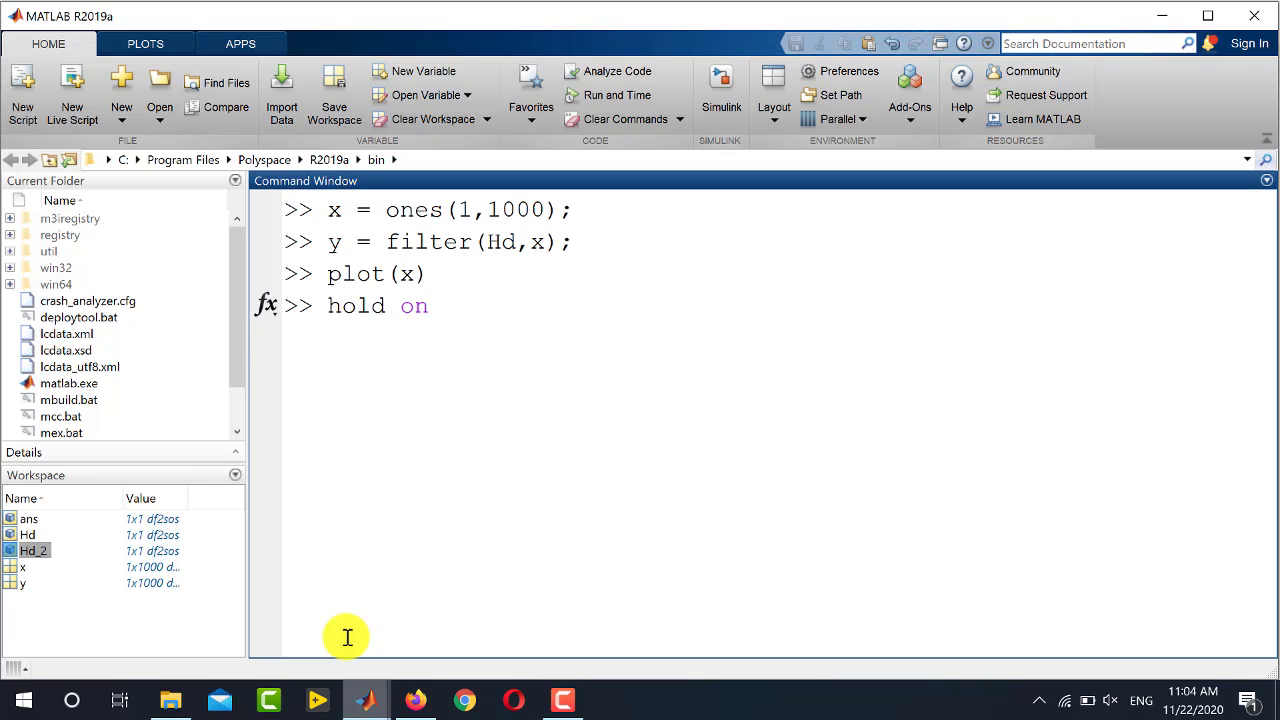
{"action": "key", "text": "Return"}
Step: Overlay the filtered output on the same figure with "plot(y)"
{"action": "key", "text": "Up"}
{"action": "key", "text": "Up"}
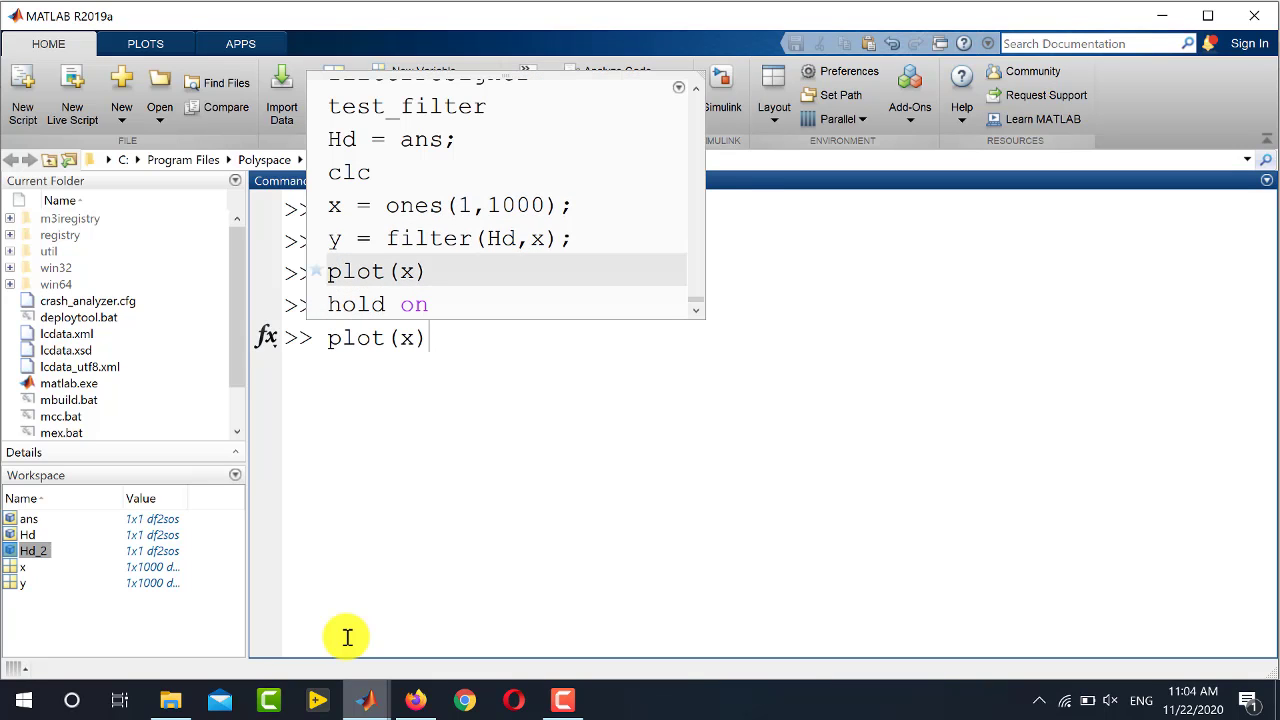
{"action": "key", "text": "Left"}
{"action": "key", "text": "shift+Left"}
{"action": "type", "text": "t"}
{"action": "key", "text": "BackSpace"}
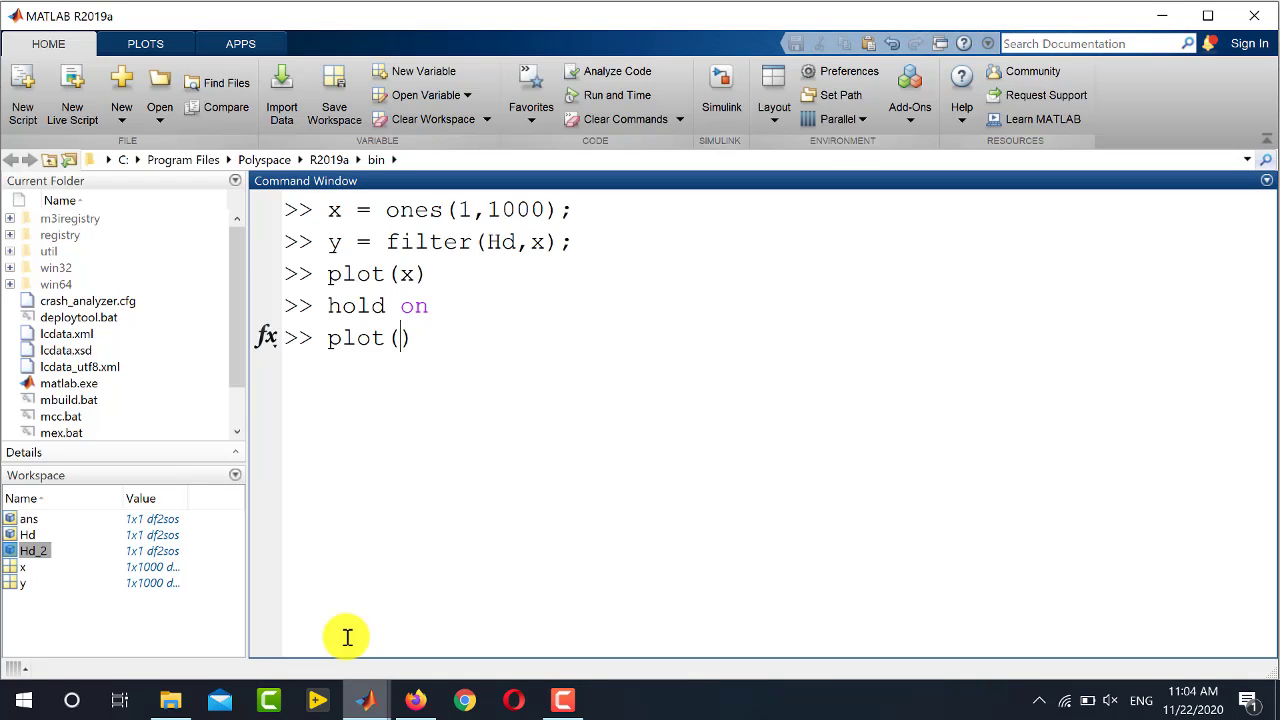
{"action": "type", "text": "y"}
{"action": "key", "text": "Return"}
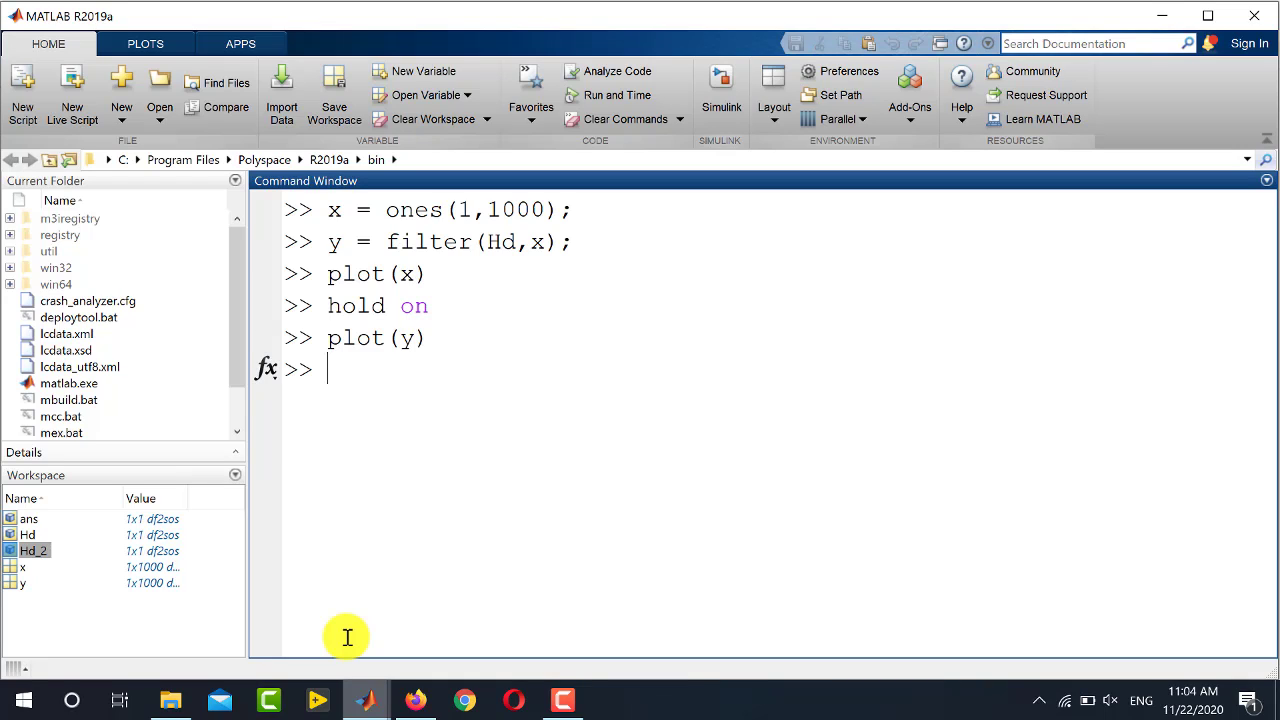
Step: Maximize Figure 1, compare the input and filtered output curves, and close the figure
{"action": "key", "text": "alt+Tab"}
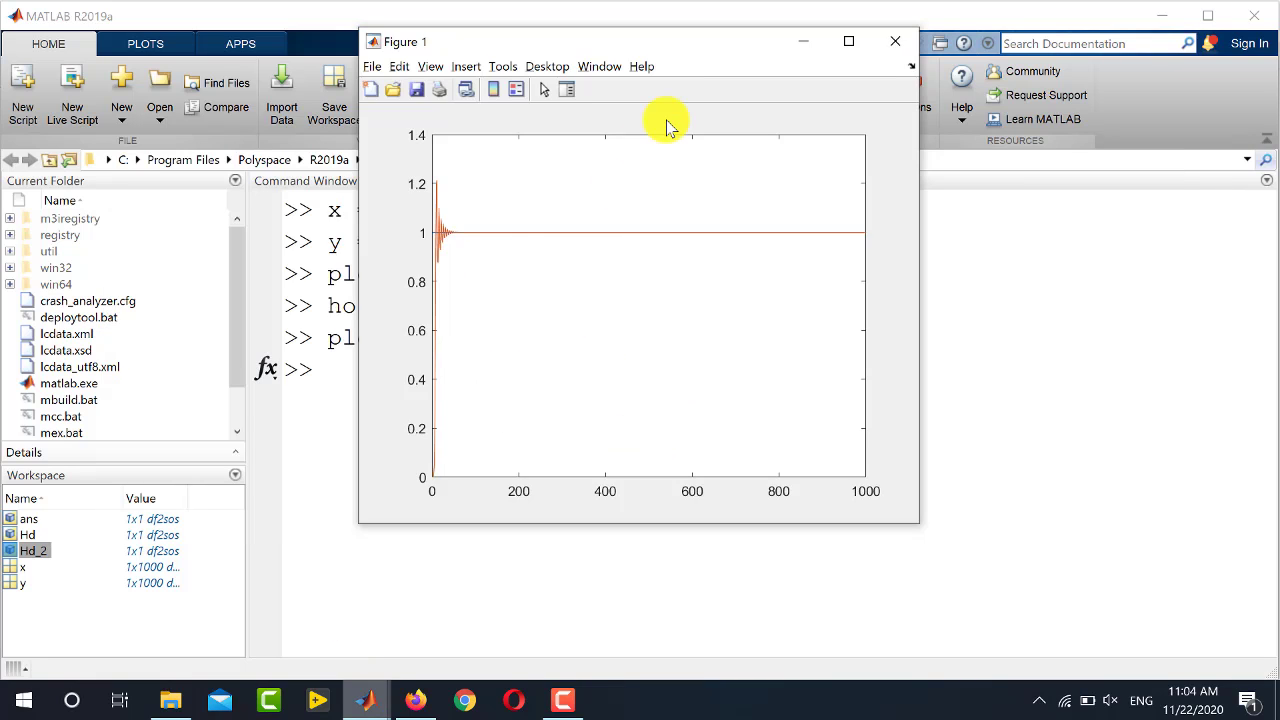
{"action": "left_click", "coordinate": [848, 41]}
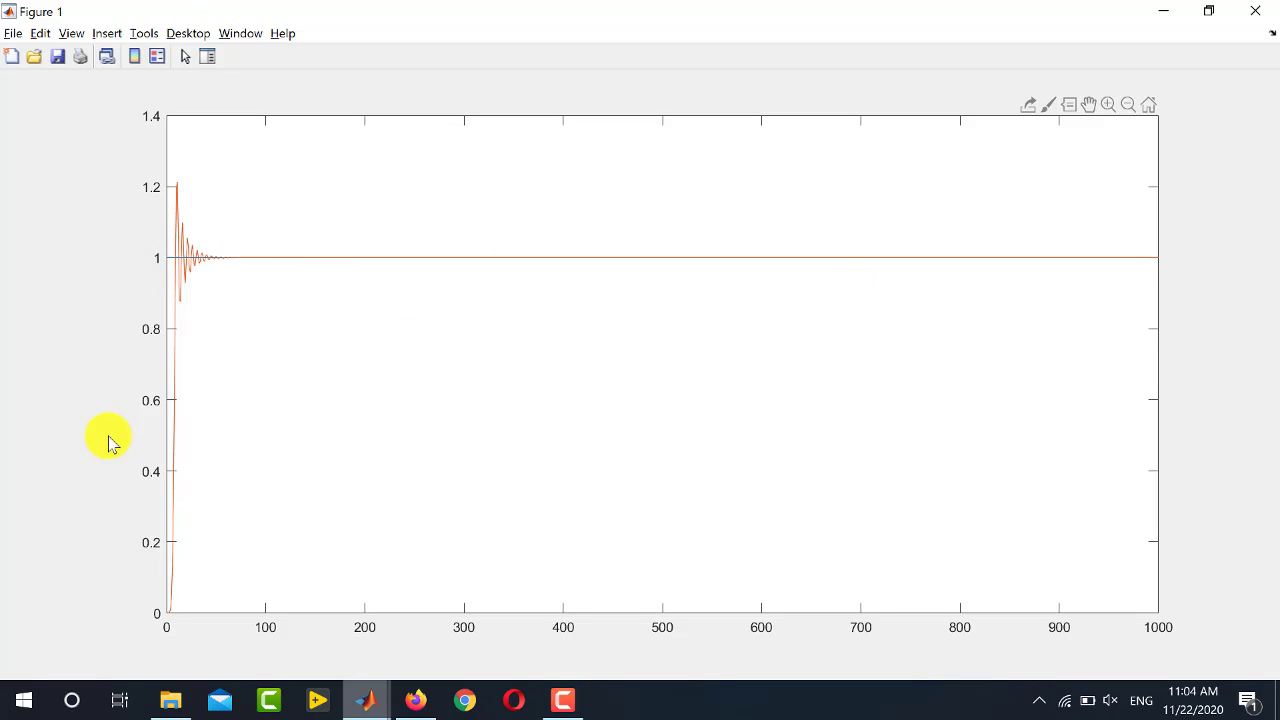
{"action": "left_click", "coordinate": [1262, 14]}
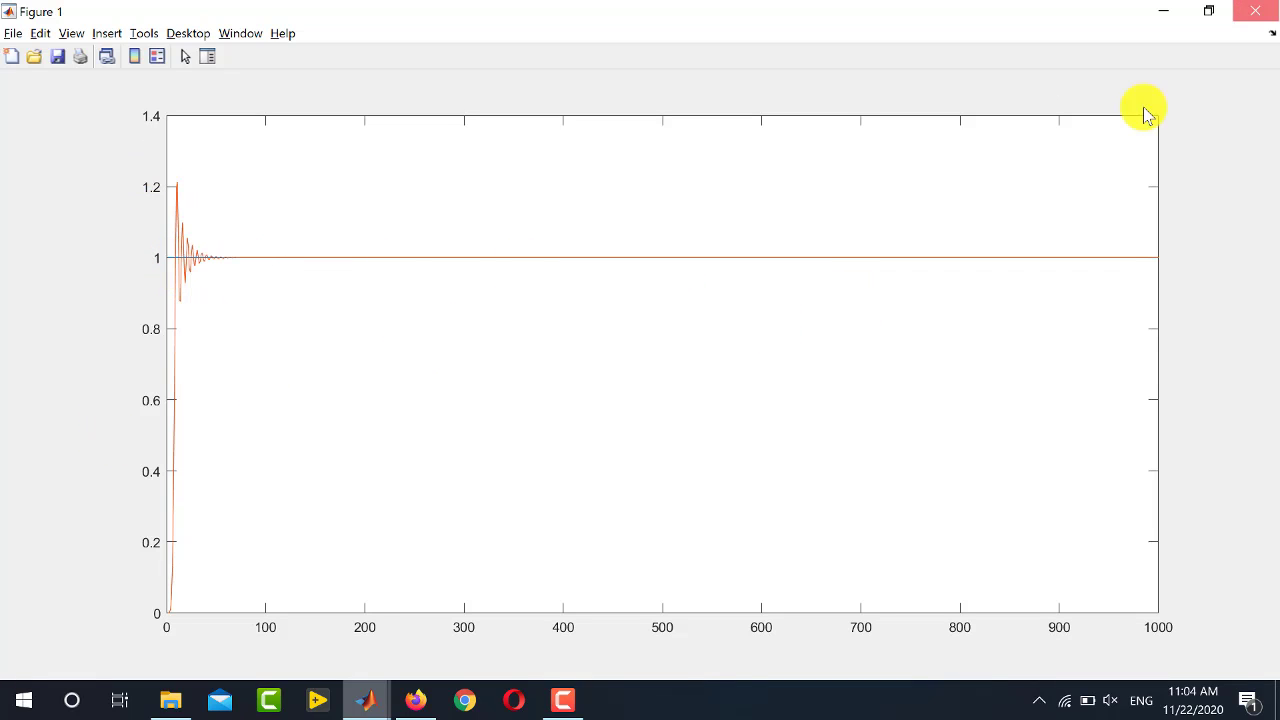